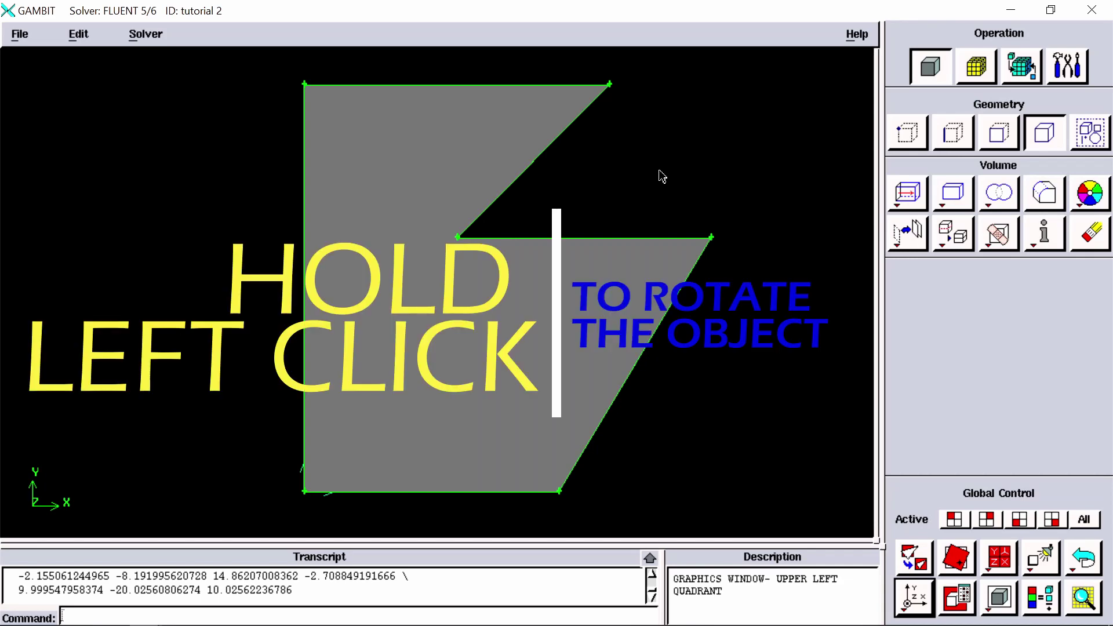
Rotate the volume to a three-dimensional angle and fit it back to the front view
drag(660, 171, 660, 172)
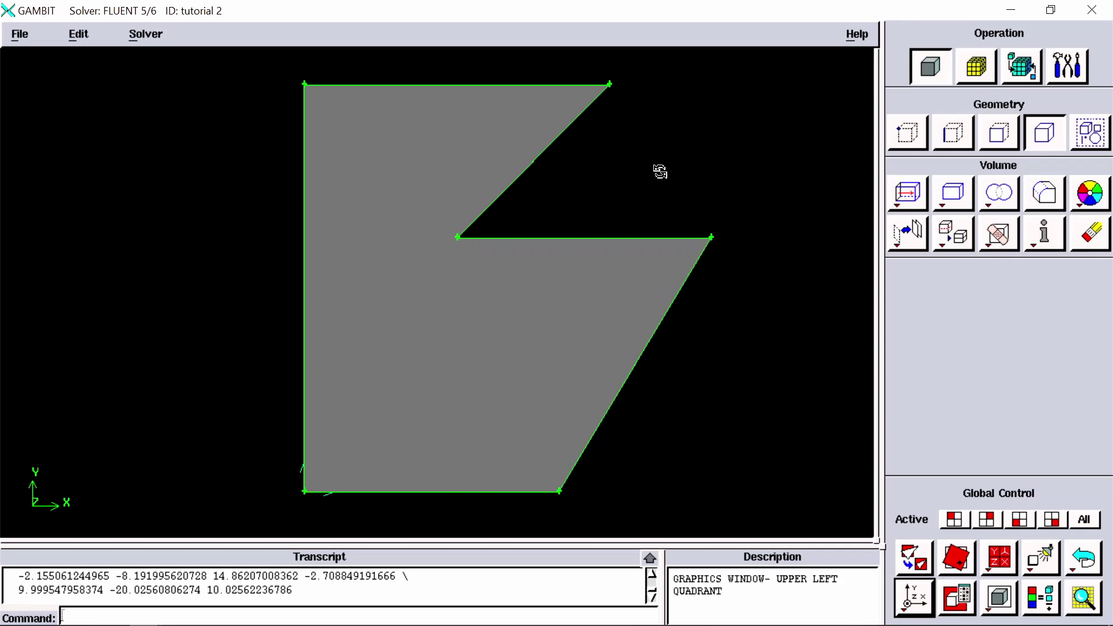
mouse_move(659, 171)
mouse_down()
mouse_move(557, 192)
mouse_move(666, 169)
mouse_move(690, 176)
mouse_move(560, 191)
mouse_move(577, 197)
mouse_move(579, 182)
mouse_move(736, 186)
mouse_move(701, 203)
mouse_move(651, 158)
mouse_move(599, 201)
mouse_up()
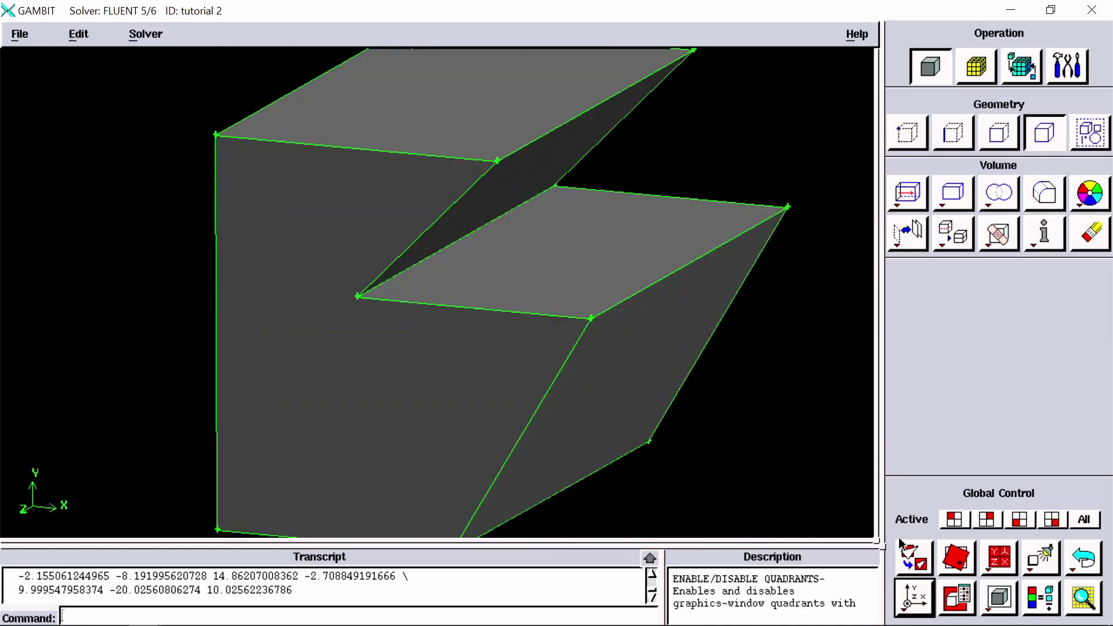
click(915, 558)
click(912, 595)
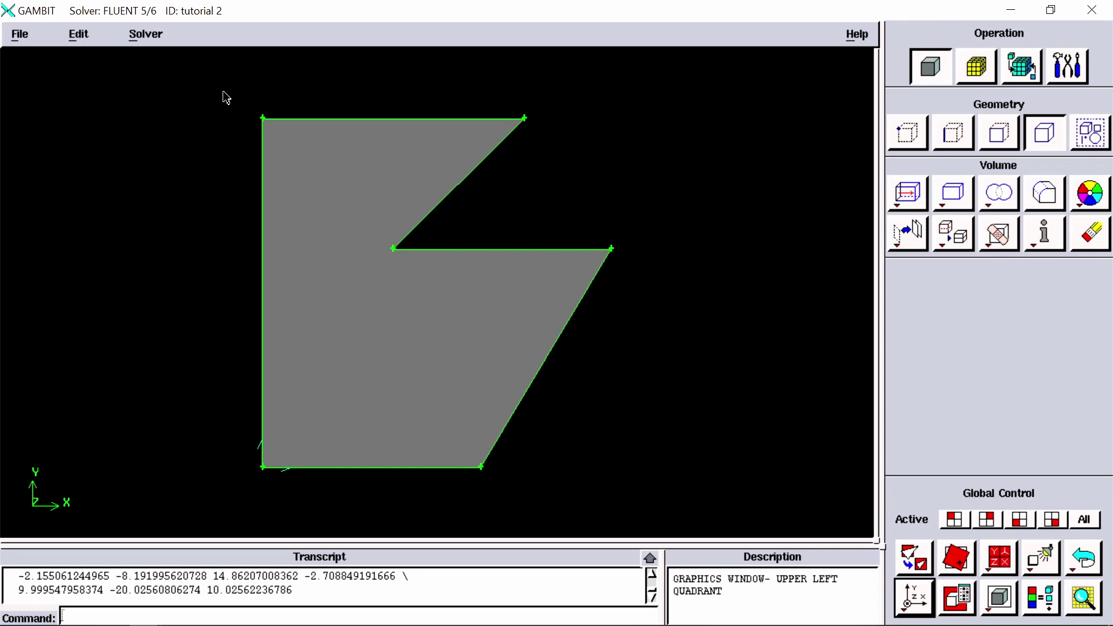
Zoom in on a boxed region around the volume's upper horizontal edge
ctrl+drag(223, 92, 547, 159)
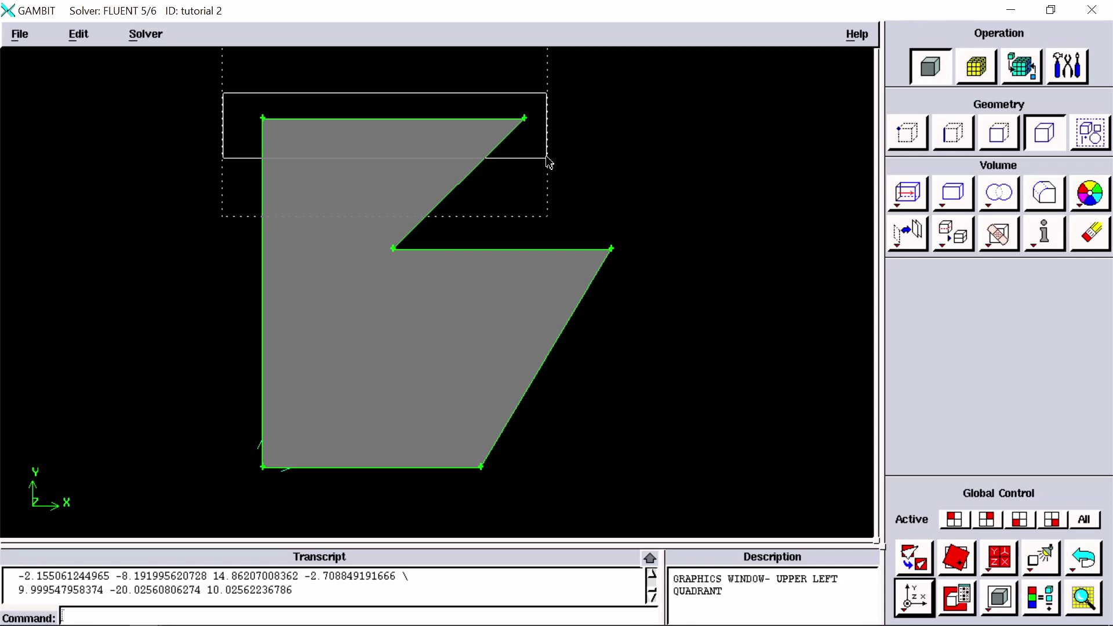
ctrl+drag(546, 157, 547, 157)
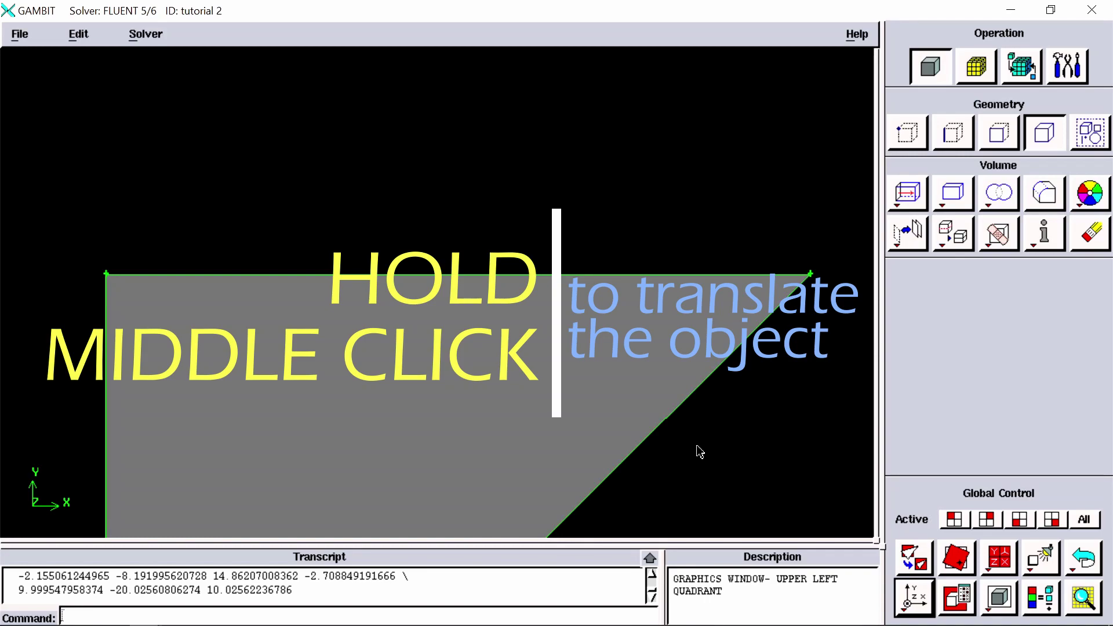
Translate the magnified view to the volume's notch, zoom out and fit the whole volume in the window
mouse_move(705, 445)
middle_down()
mouse_move(698, 364)
mouse_move(522, 236)
middle_up()
middle_drag(561, 298, 585, 180)
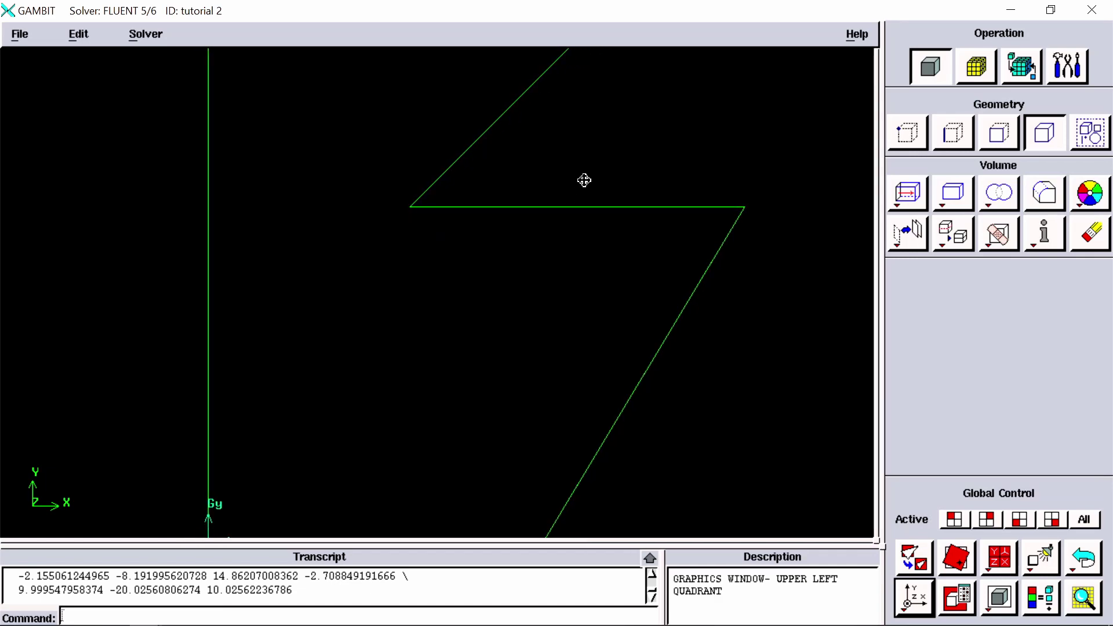
mouse_move(586, 236)
right_down()
mouse_move(601, 209)
mouse_move(611, 216)
right_up()
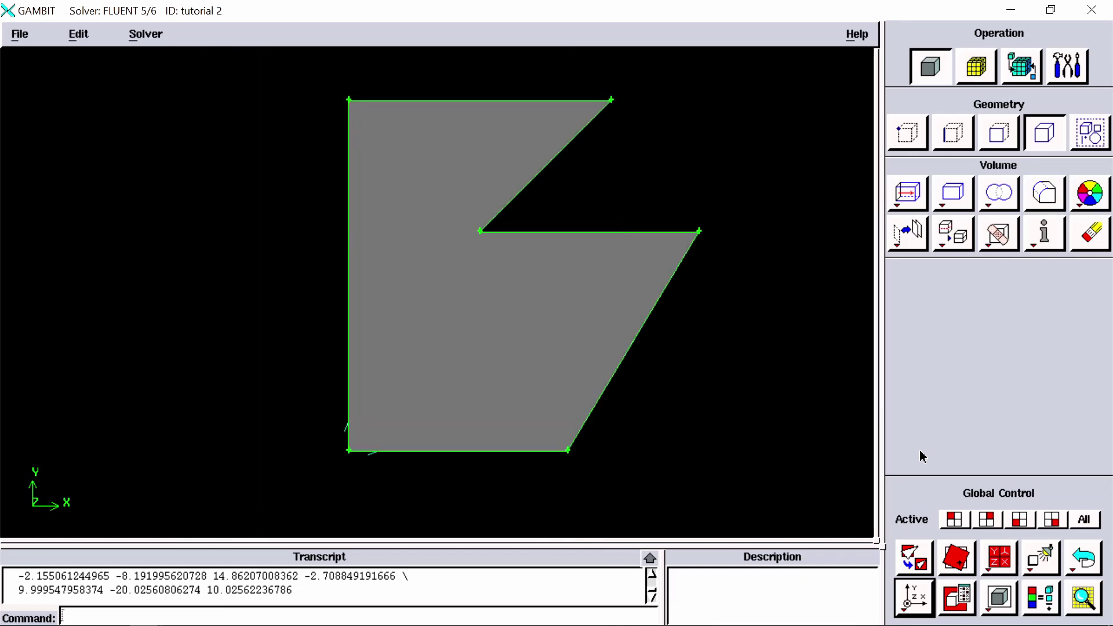
click(914, 558)
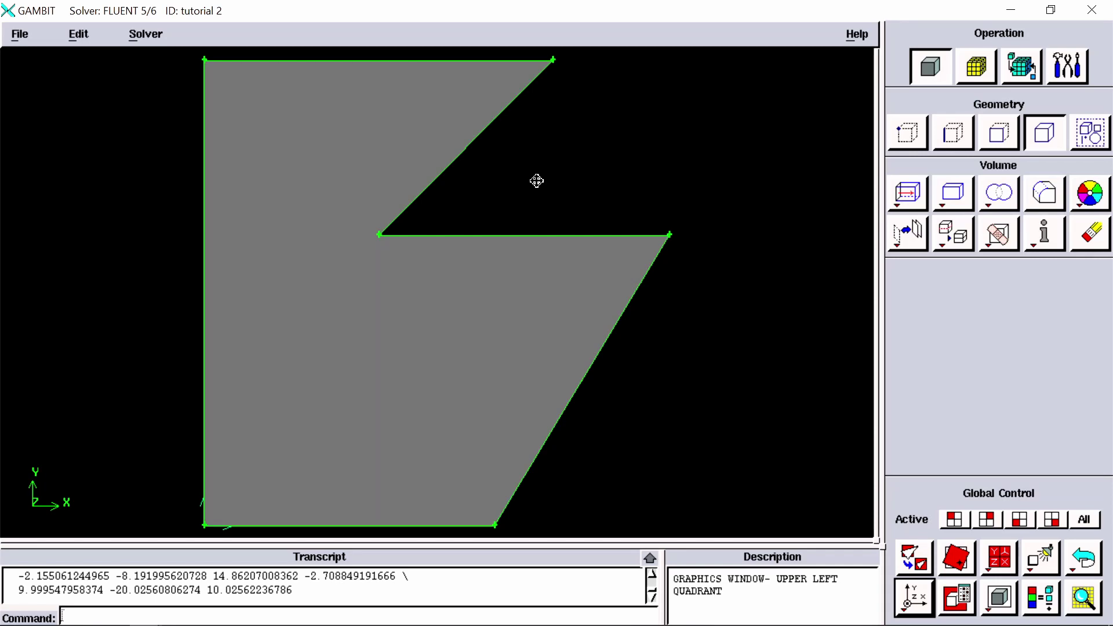
Translate the volume slightly, zoom in closely on its notch and restore the previous view
mouse_move(462, 184)
middle_down()
mouse_move(460, 218)
mouse_move(614, 211)
mouse_move(562, 201)
mouse_move(509, 68)
mouse_move(519, 231)
mouse_move(733, 183)
mouse_move(313, 224)
mouse_move(582, 118)
mouse_move(551, 203)
mouse_move(584, 192)
mouse_move(447, 207)
mouse_move(548, 135)
mouse_move(549, 179)
middle_up()
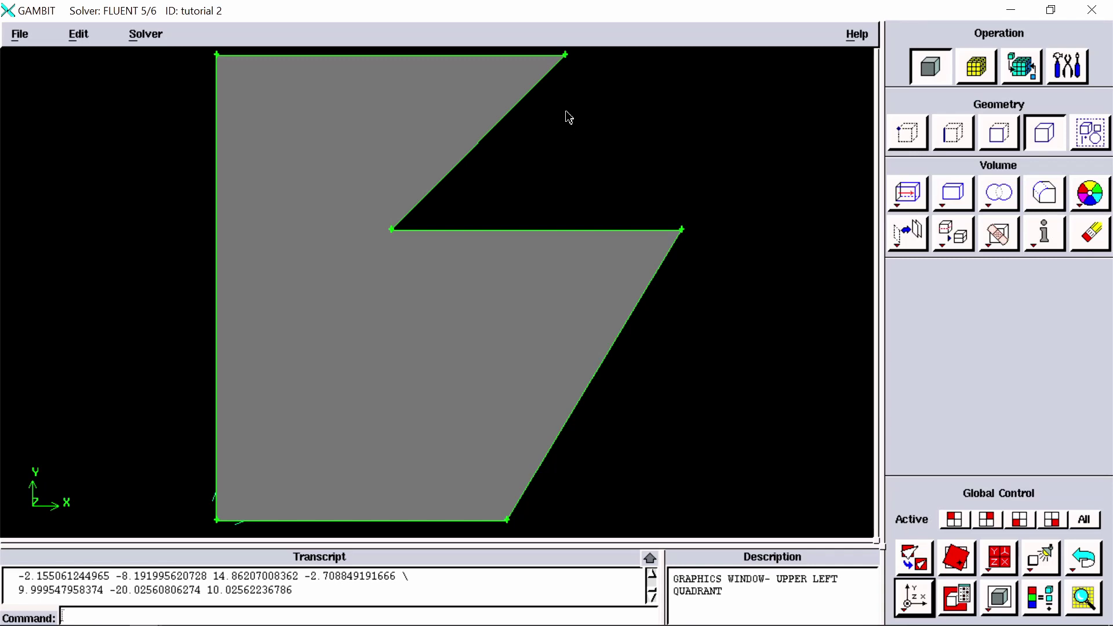
right_drag(566, 113, 587, 414)
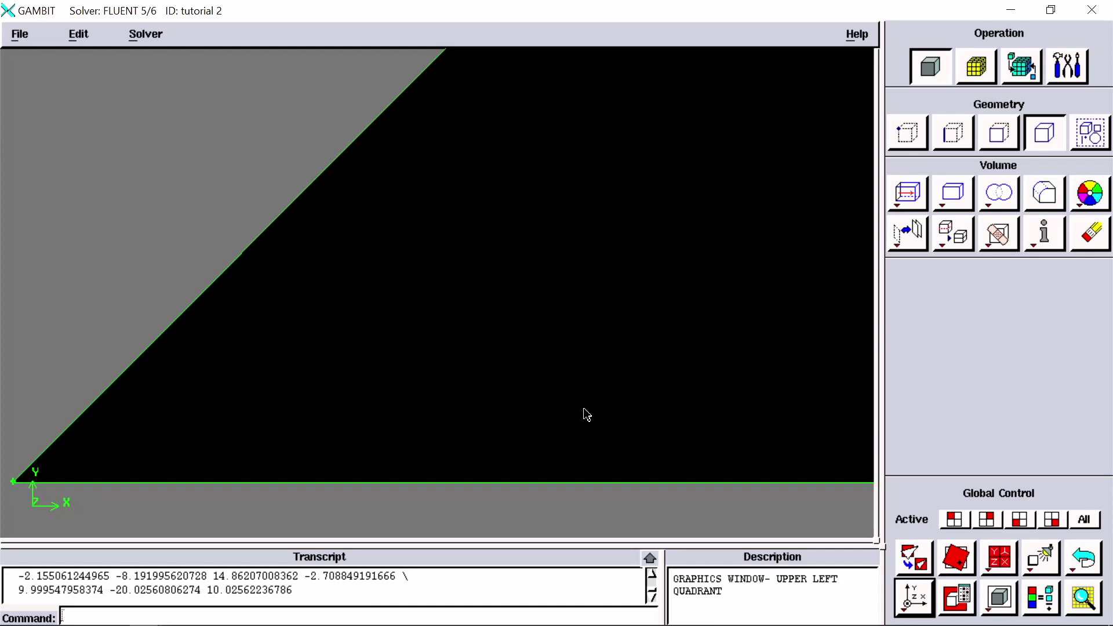
middle_click(549, 408)
middle_click(549, 408)
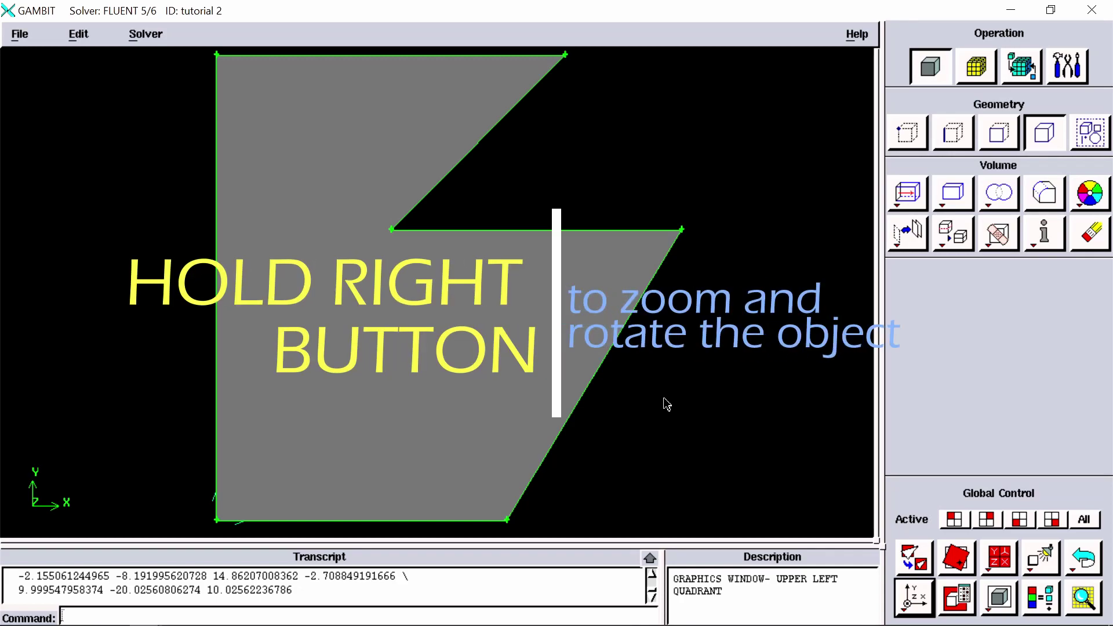
Zoom the volume out and back in, roll it slightly in the view plane and restore the straight front view
middle_drag(664, 398, 677, 394)
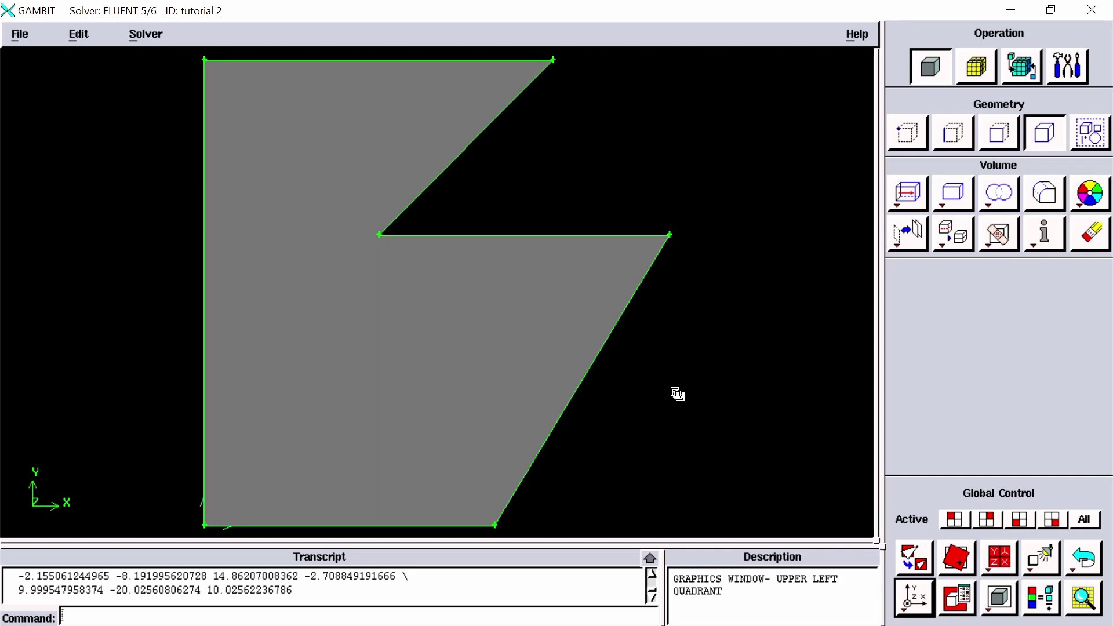
mouse_move(677, 394)
mouse_down()
mouse_move(676, 298)
mouse_move(678, 454)
mouse_move(683, 290)
mouse_up()
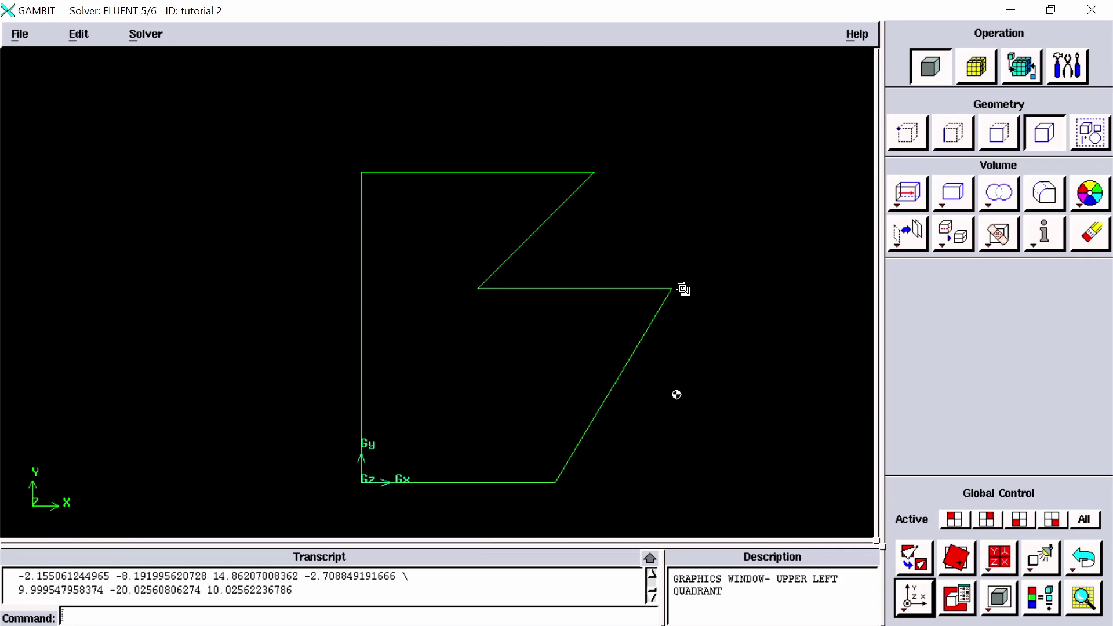
right_drag(683, 289, 679, 398)
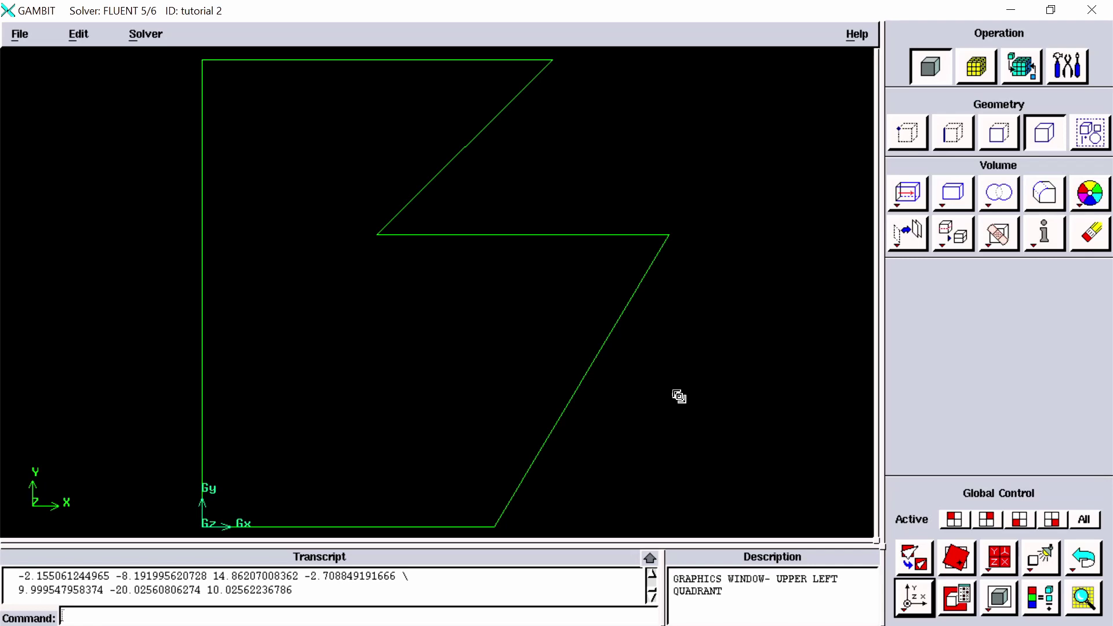
mouse_move(680, 398)
right_down()
mouse_move(673, 505)
mouse_move(685, 243)
mouse_move(678, 394)
right_up()
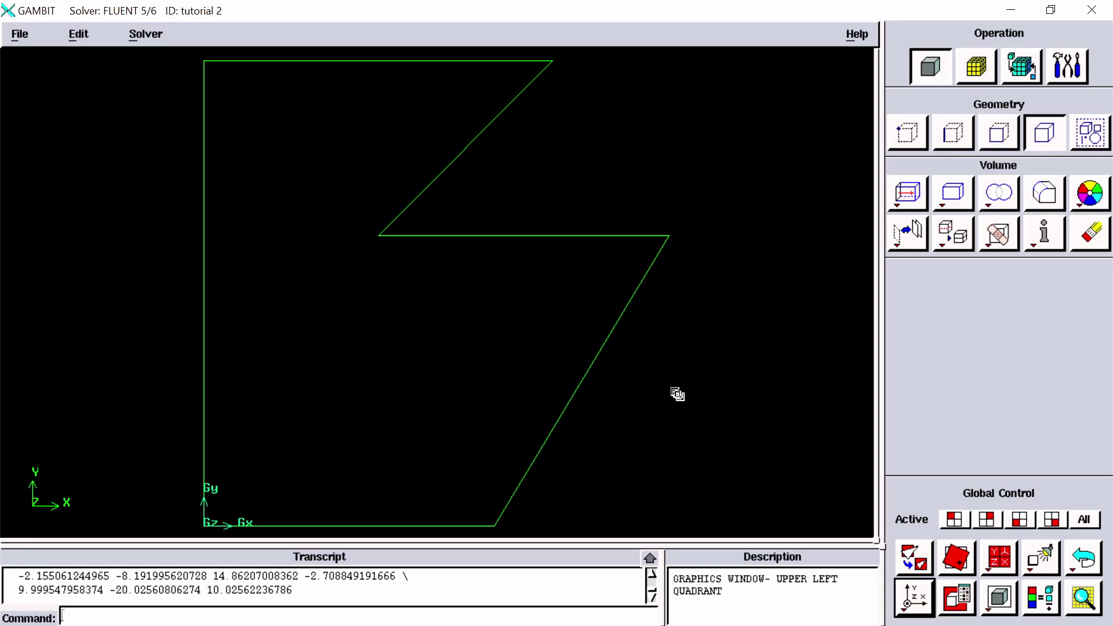
mouse_move(677, 394)
mouse_down()
mouse_move(574, 396)
mouse_move(702, 405)
mouse_move(605, 405)
mouse_move(698, 407)
mouse_move(611, 394)
mouse_move(672, 399)
mouse_up()
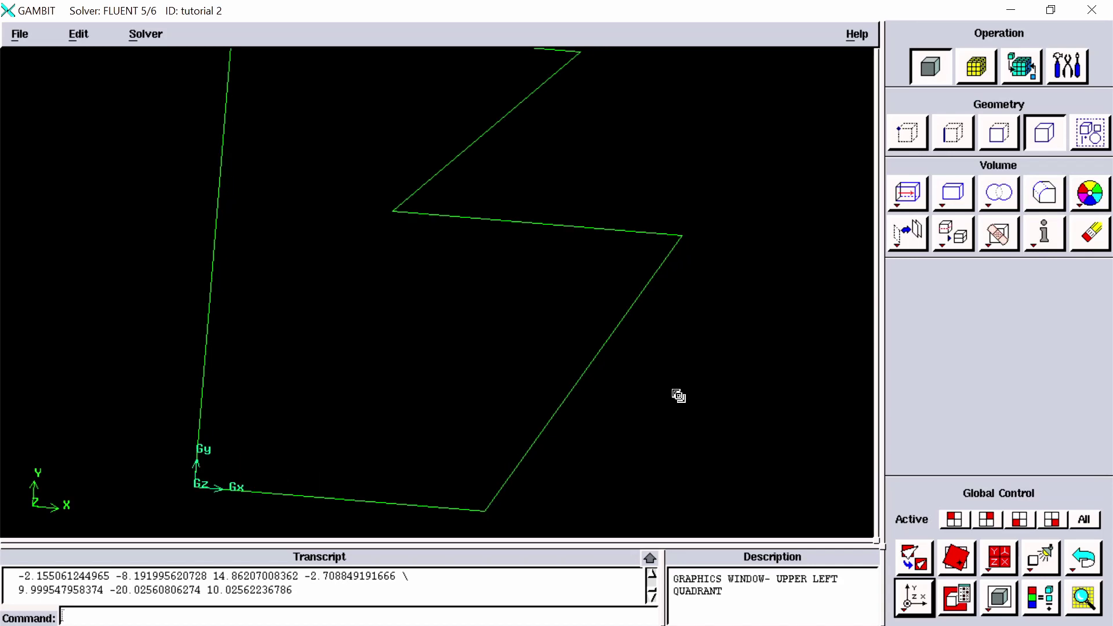
mouse_move(677, 395)
mouse_down()
mouse_move(601, 391)
mouse_move(855, 401)
mouse_move(608, 390)
mouse_move(699, 395)
mouse_move(679, 392)
mouse_up()
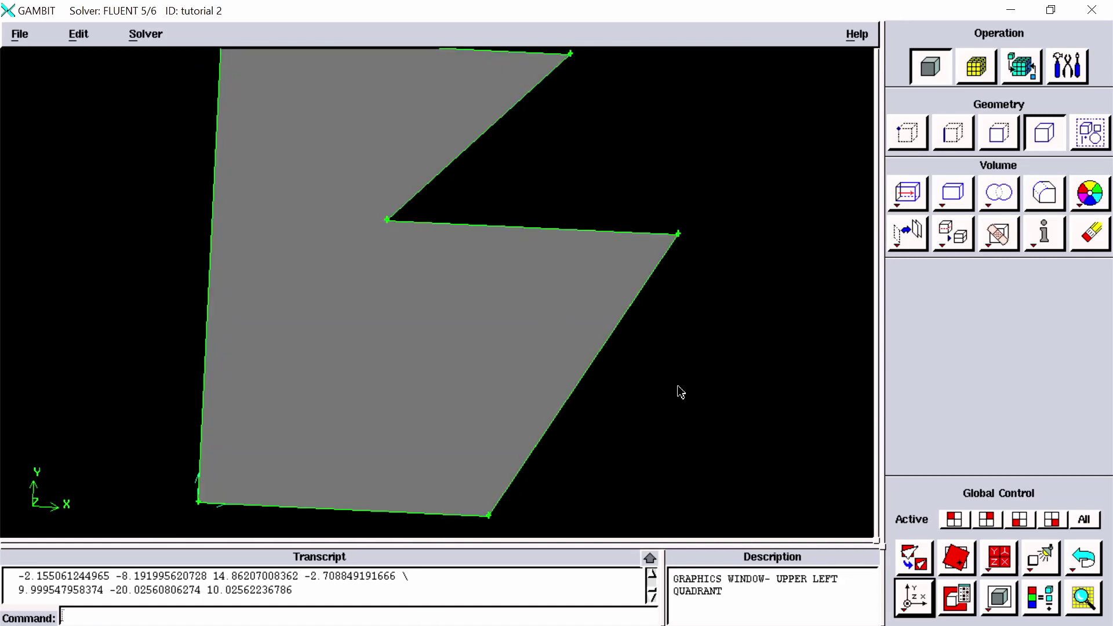
middle_click(678, 386)
middle_click(677, 387)
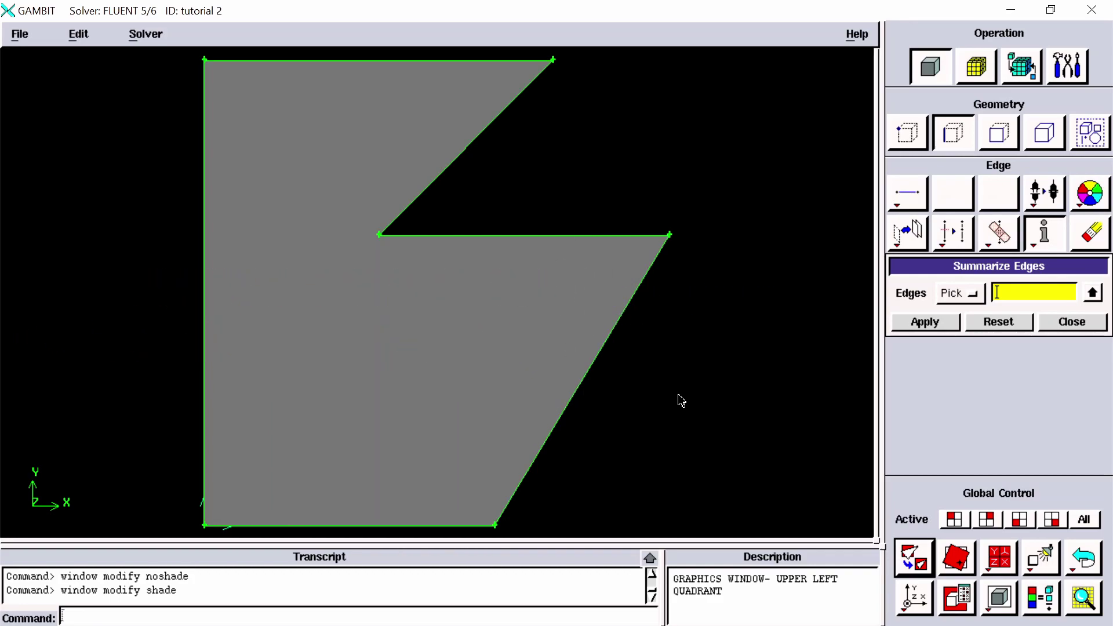
Open the edge list of the edge summary and display the volume as a wireframe at an angled view
click(1094, 294)
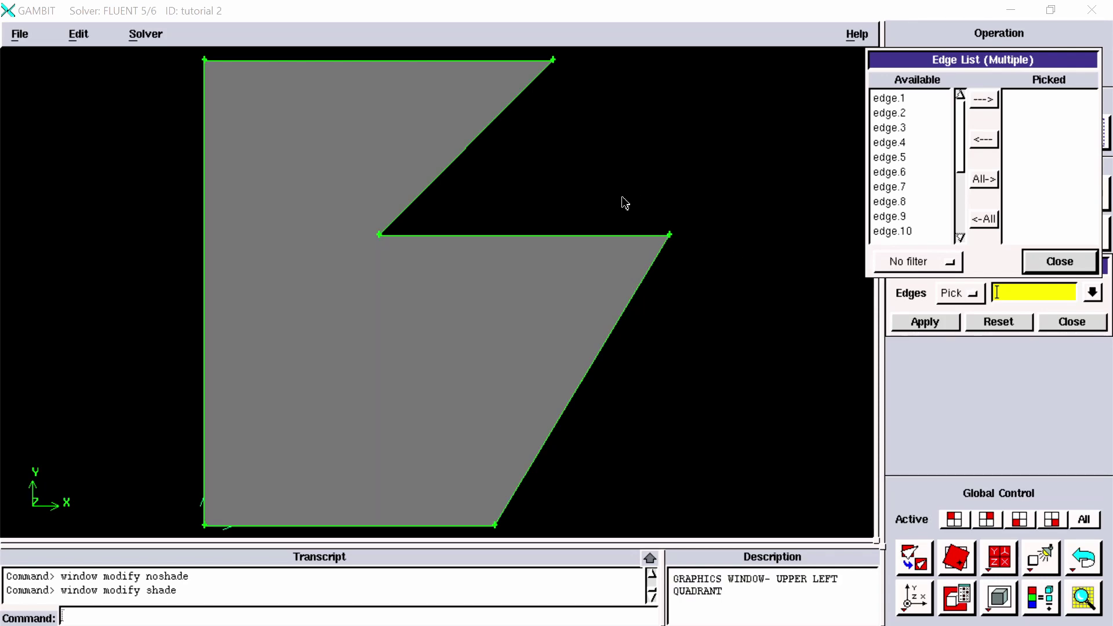
mouse_move(693, 336)
mouse_down()
mouse_move(621, 342)
mouse_move(566, 377)
mouse_move(567, 331)
mouse_move(589, 315)
mouse_move(588, 356)
mouse_move(586, 321)
mouse_up()
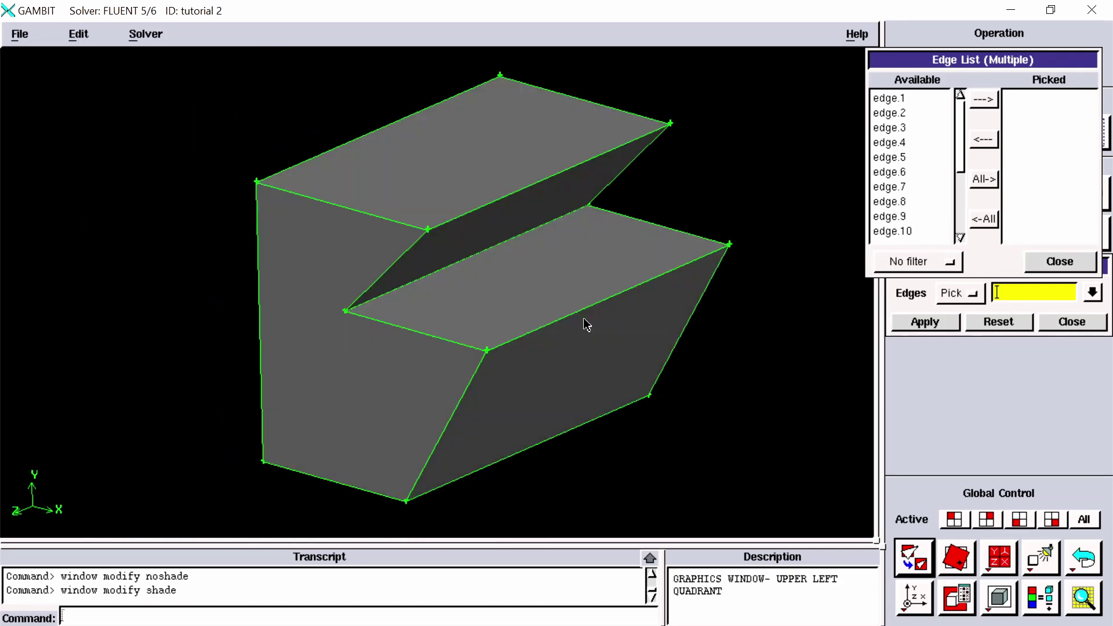
right_click(1013, 608)
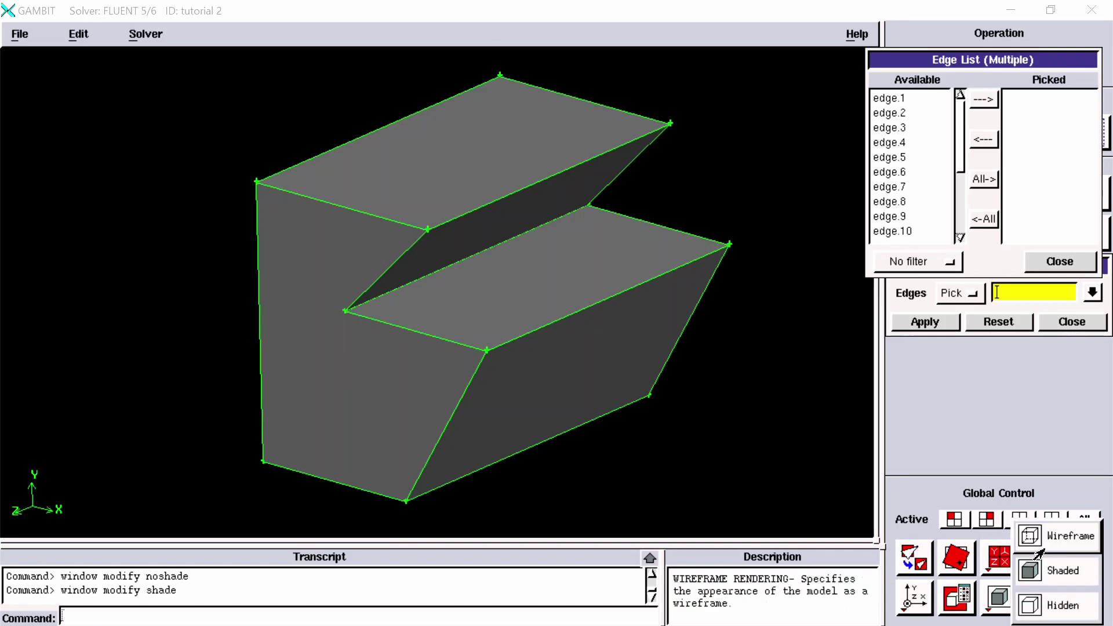
click(1073, 533)
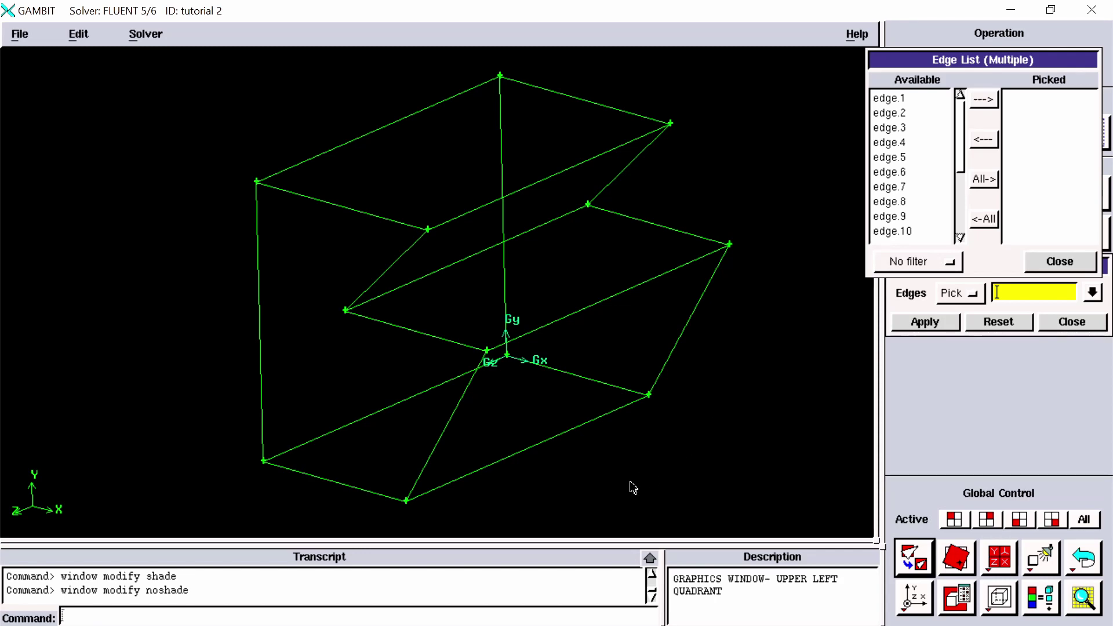
Pick the two lower depth edges, edge.8 and edge.7, in the graphics window and clear the picked list
shift+click(589, 432)
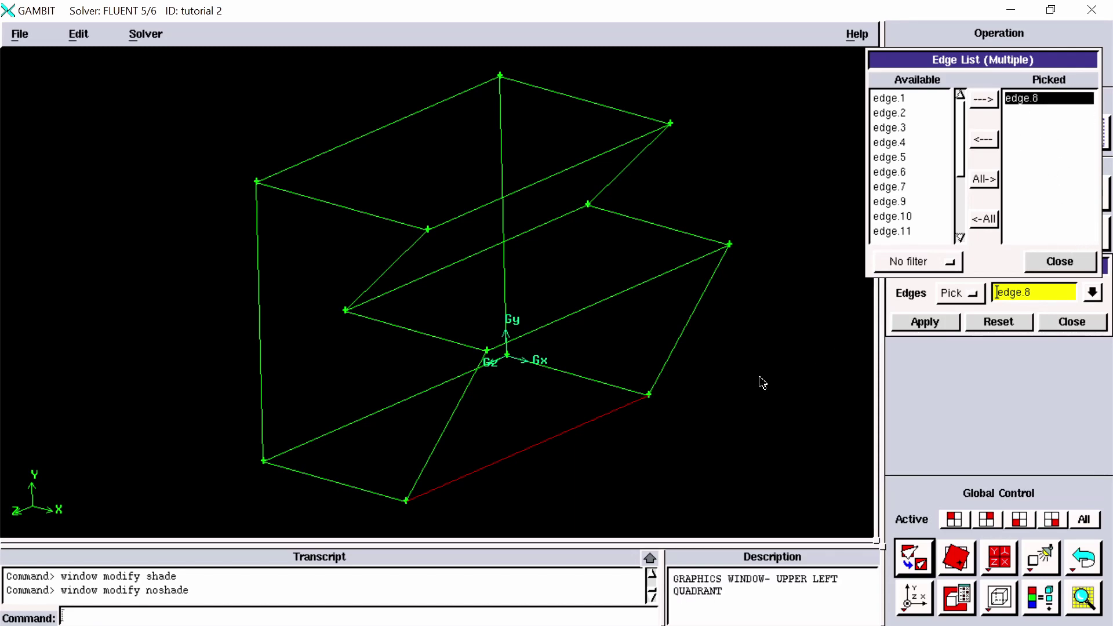
shift+click(414, 399)
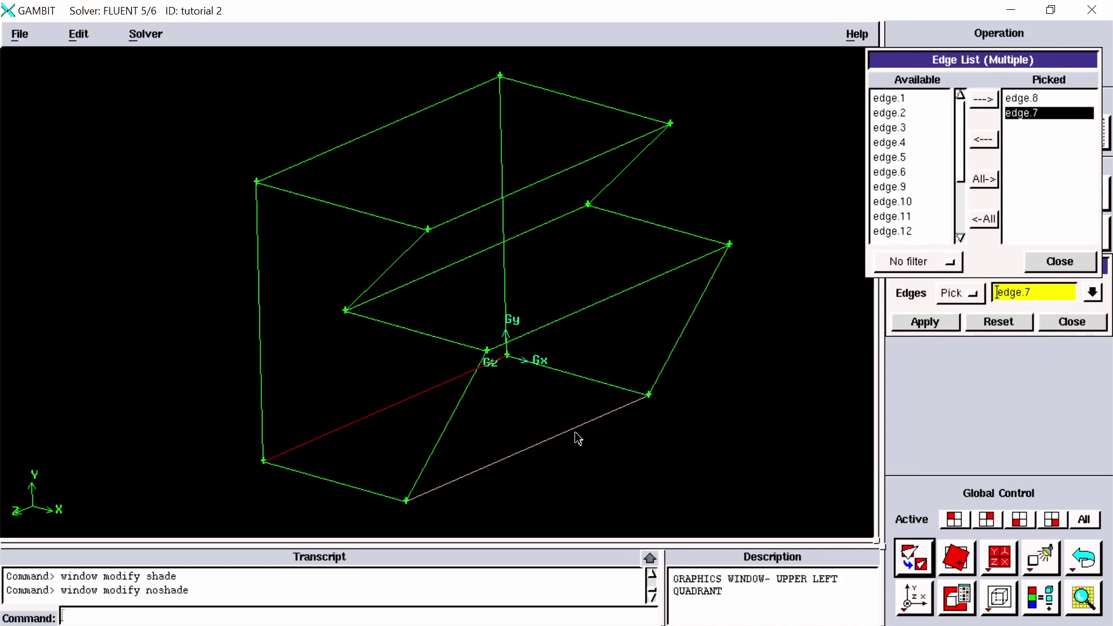
middle_drag(576, 429, 579, 365)
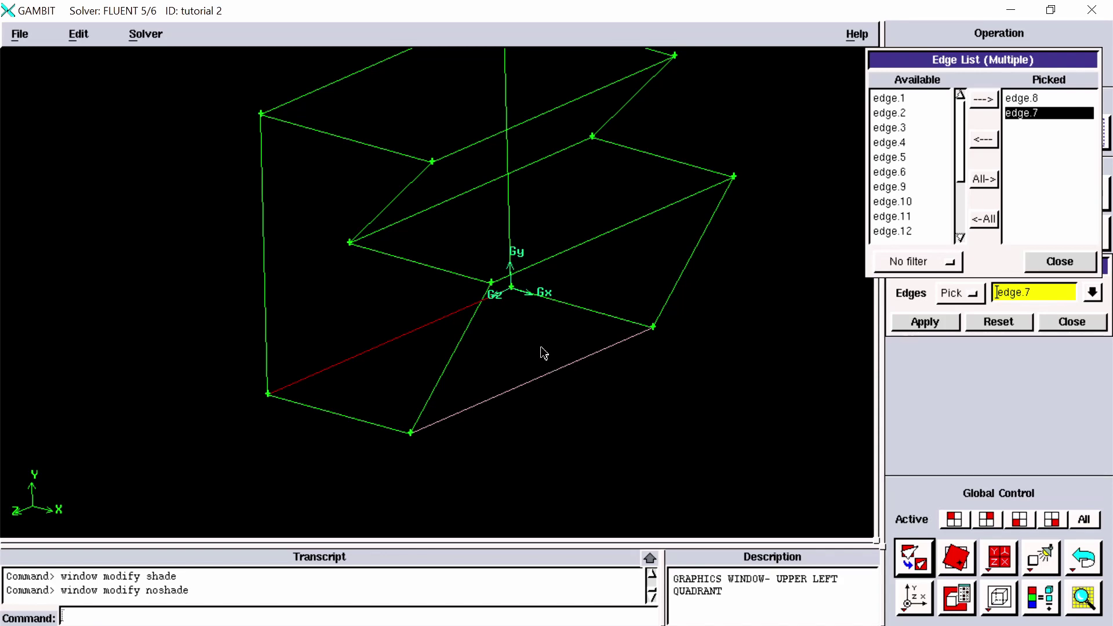
mouse_move(542, 352)
mouse_down()
mouse_move(554, 462)
mouse_move(552, 343)
mouse_up()
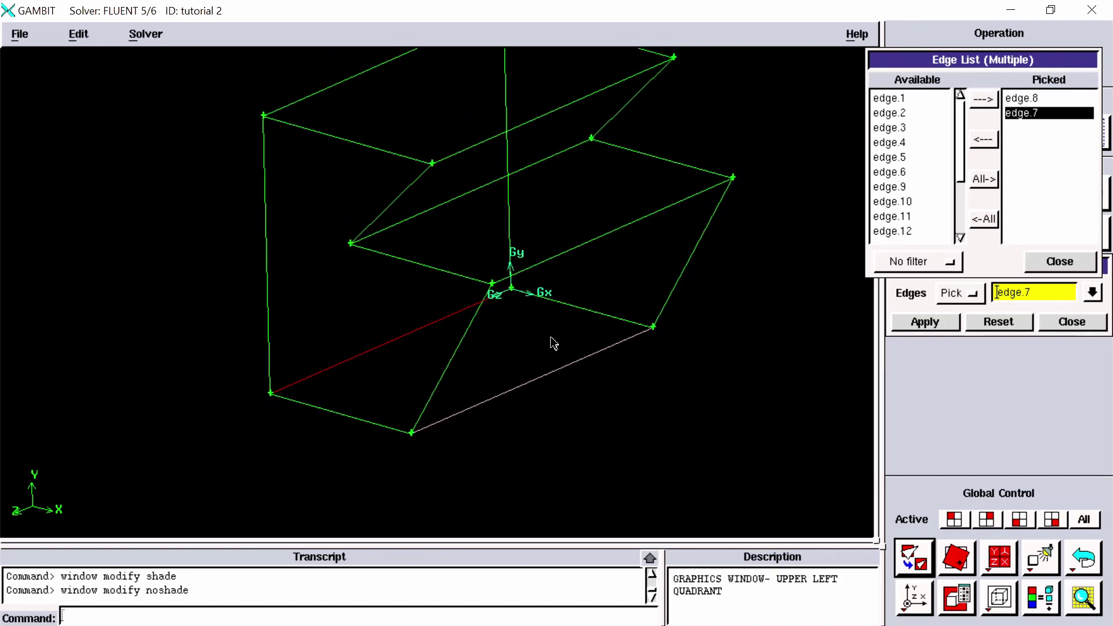
middle_drag(553, 344, 555, 429)
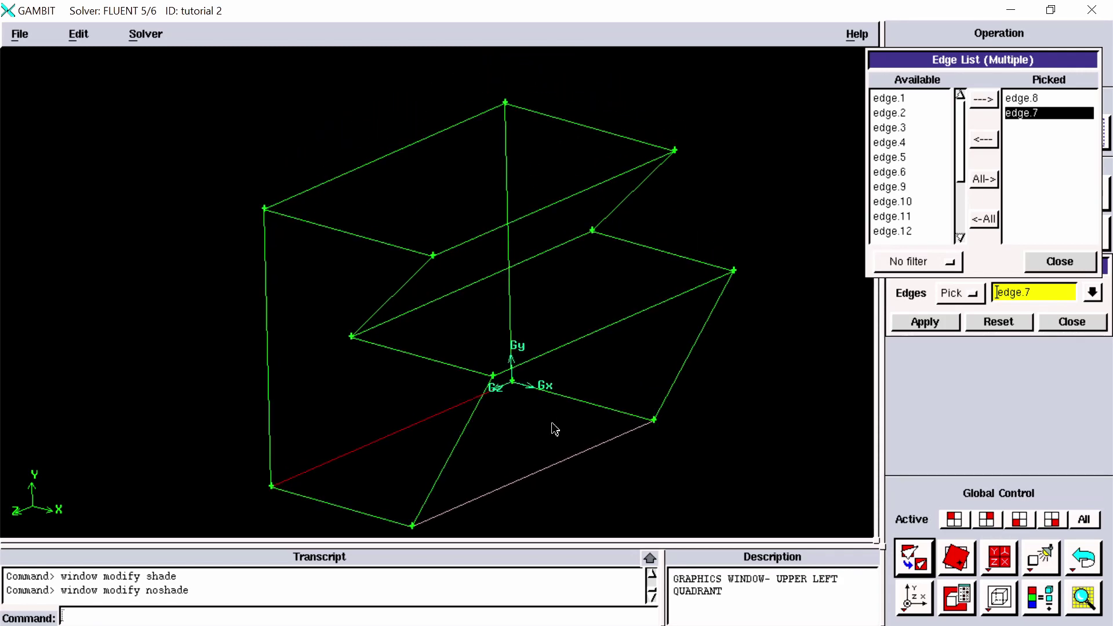
middle_drag(555, 428, 556, 411)
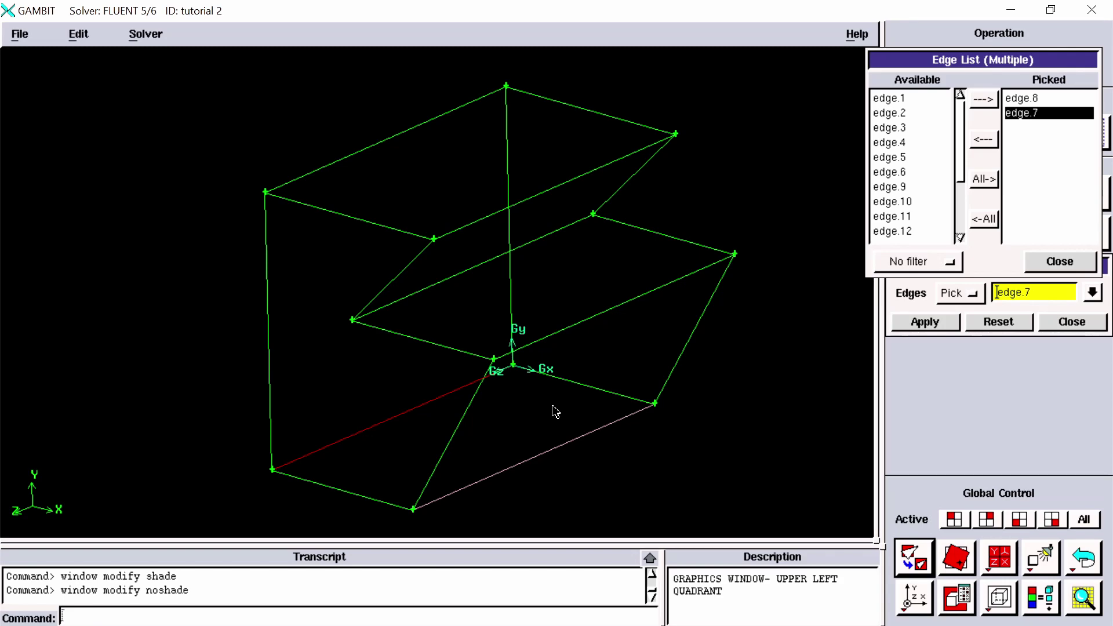
click(982, 221)
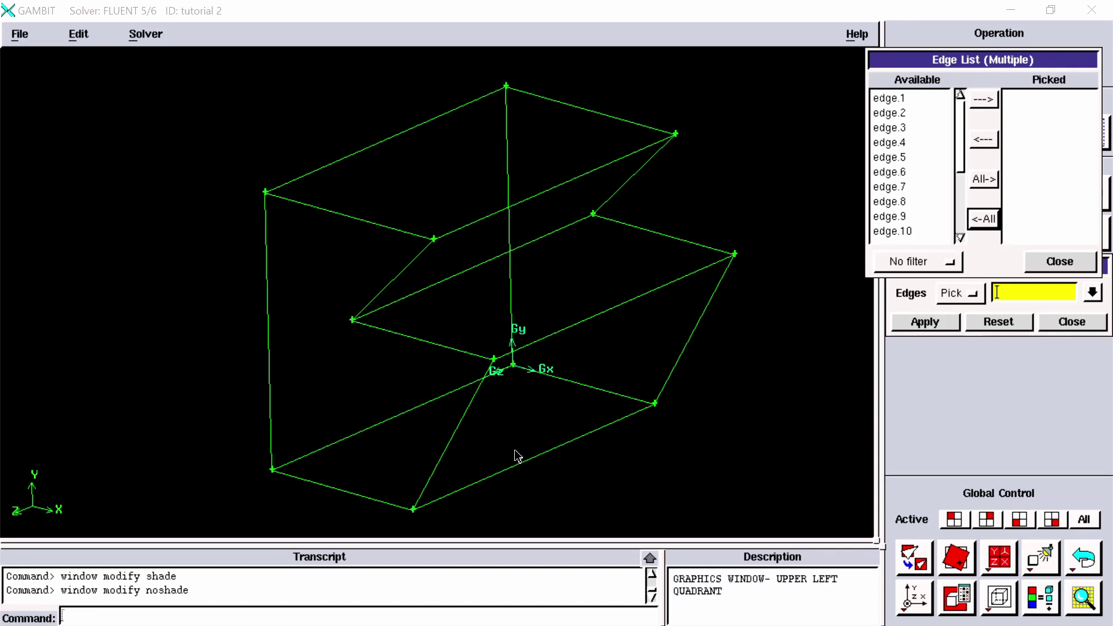
Box-pick the three upper depth edges, edge.9, edge.11 and edge.12, and clear the picked list
mouse_move(516, 453)
mouse_down()
mouse_move(464, 425)
mouse_move(490, 458)
mouse_up()
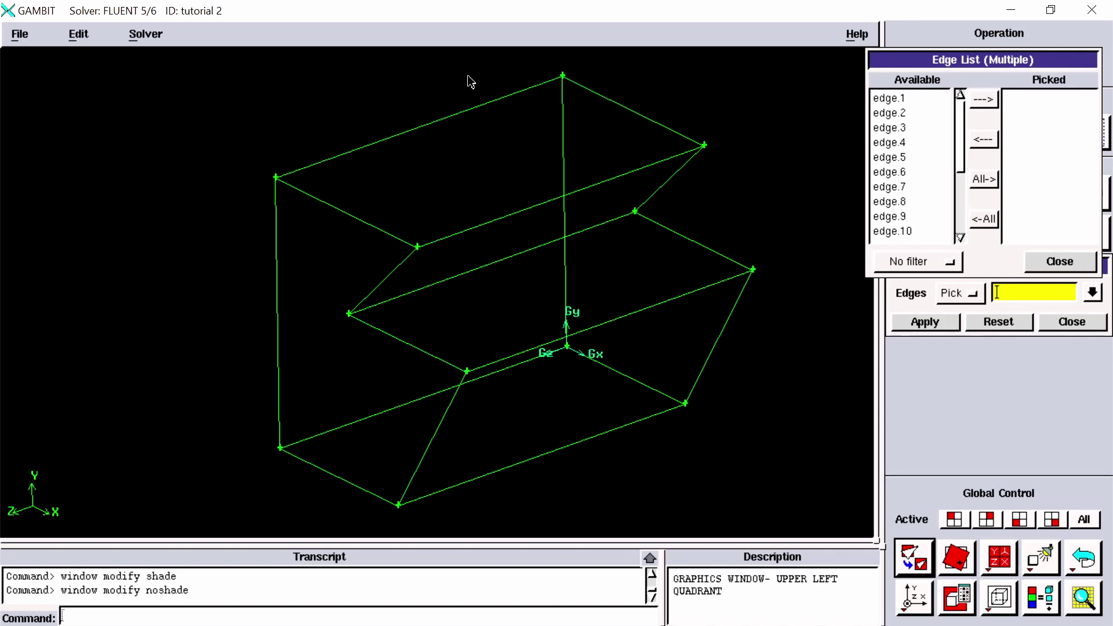
shift+drag(458, 79, 509, 312)
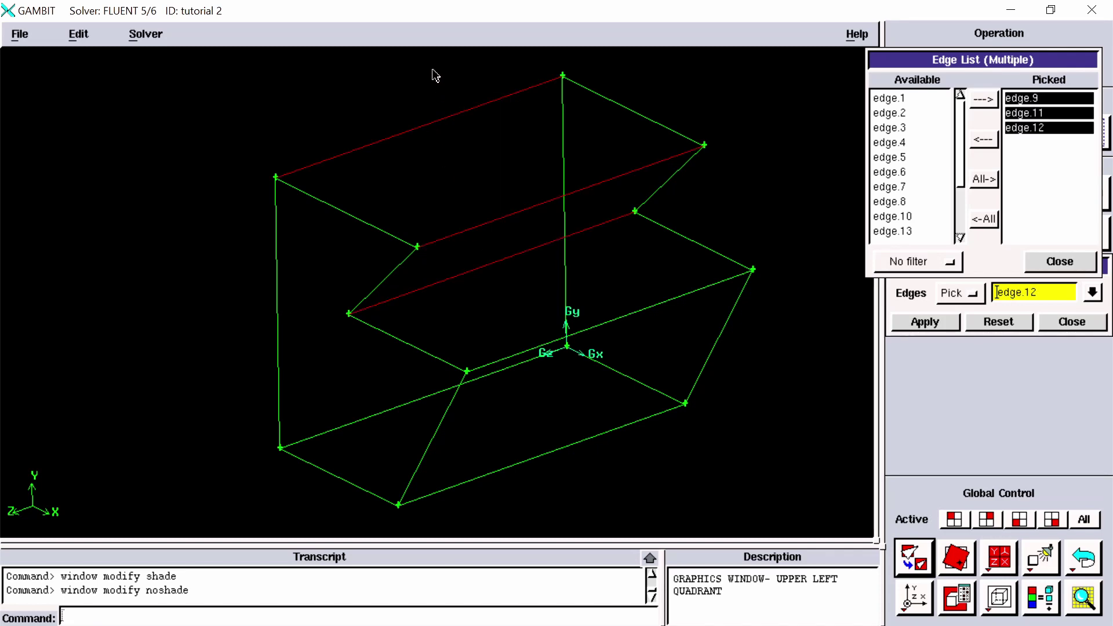
shift+drag(439, 69, 519, 303)
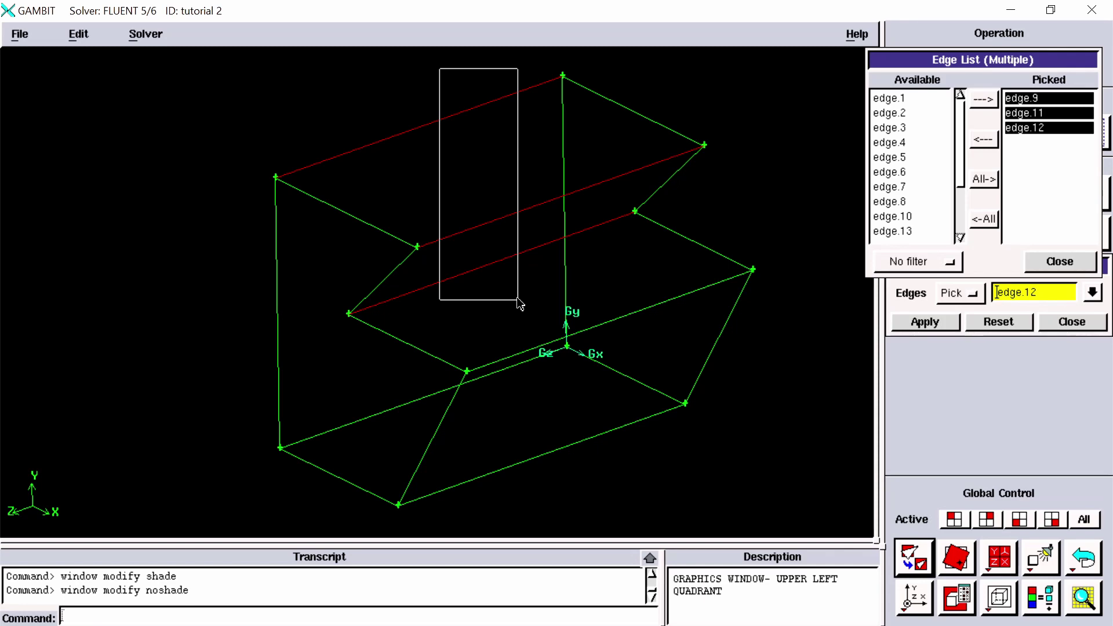
shift+drag(520, 301, 520, 302)
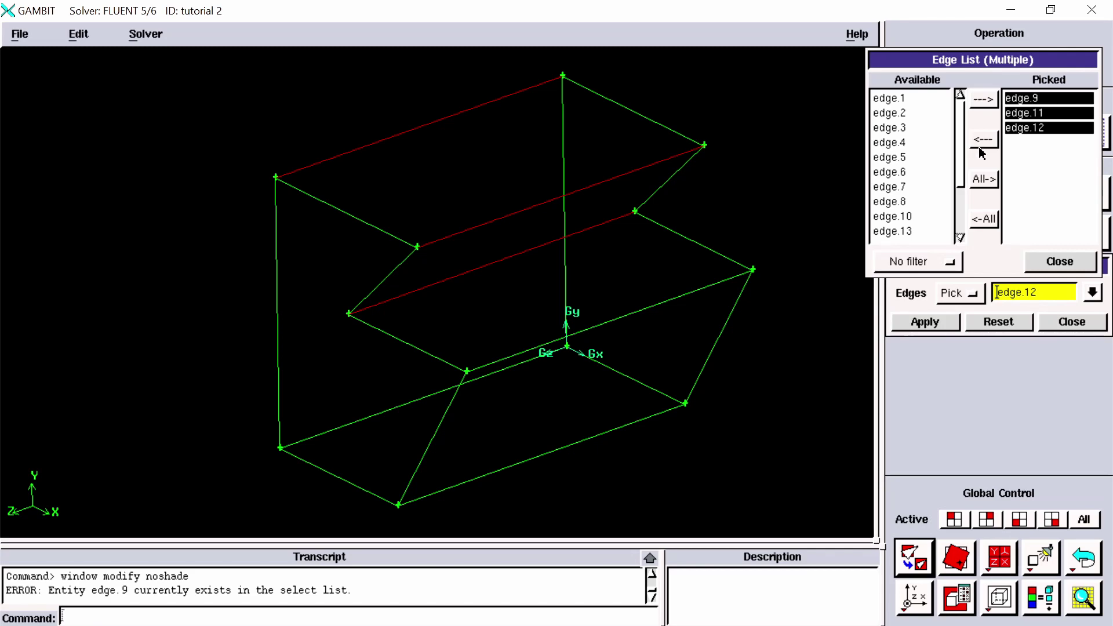
click(985, 219)
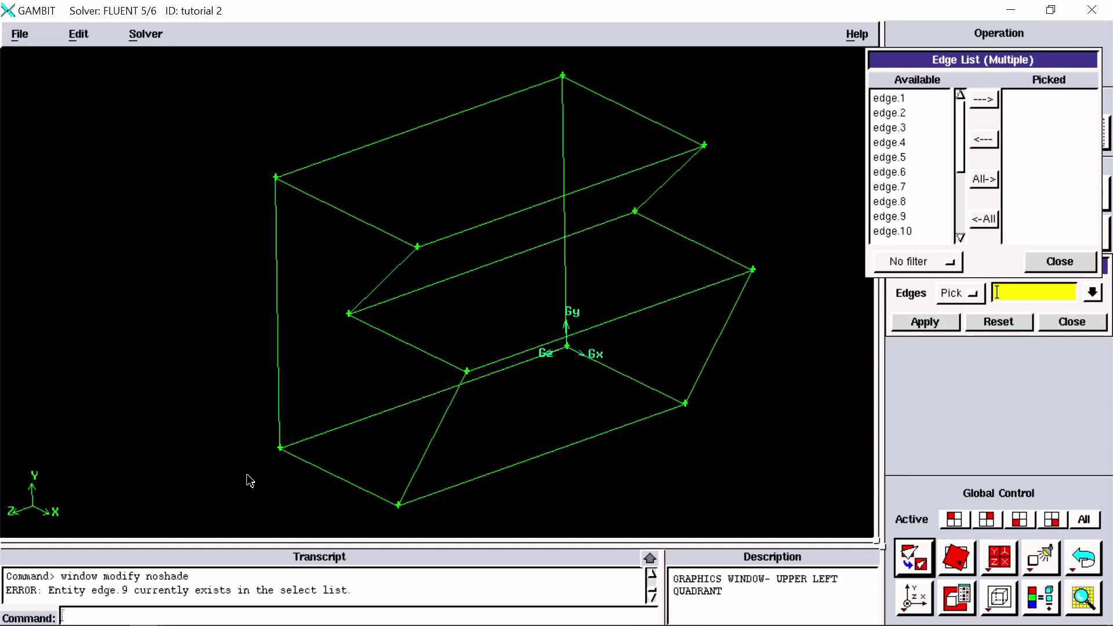
Box-pick the front face's vertical edge, edge.15, for the edge summary
shift+drag(230, 495, 316, 96)
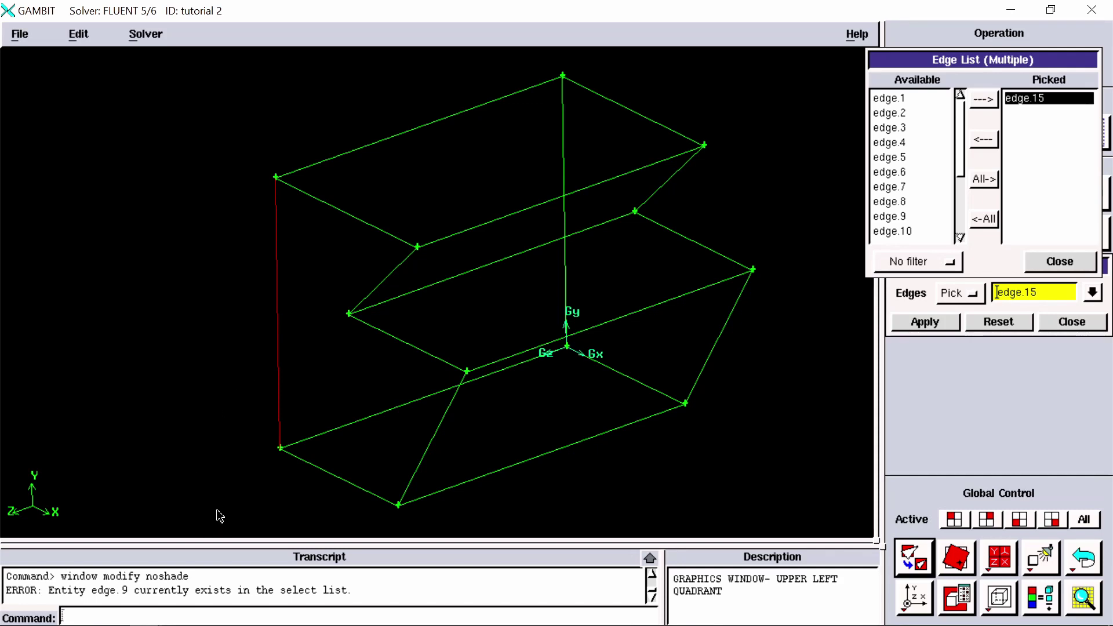
Box-pick the front vertical edge, edge.15, again, and box-pick the three edges meeting at the upper back corner: edge.5, edge.6 and edge.11
shift+drag(217, 509, 316, 92)
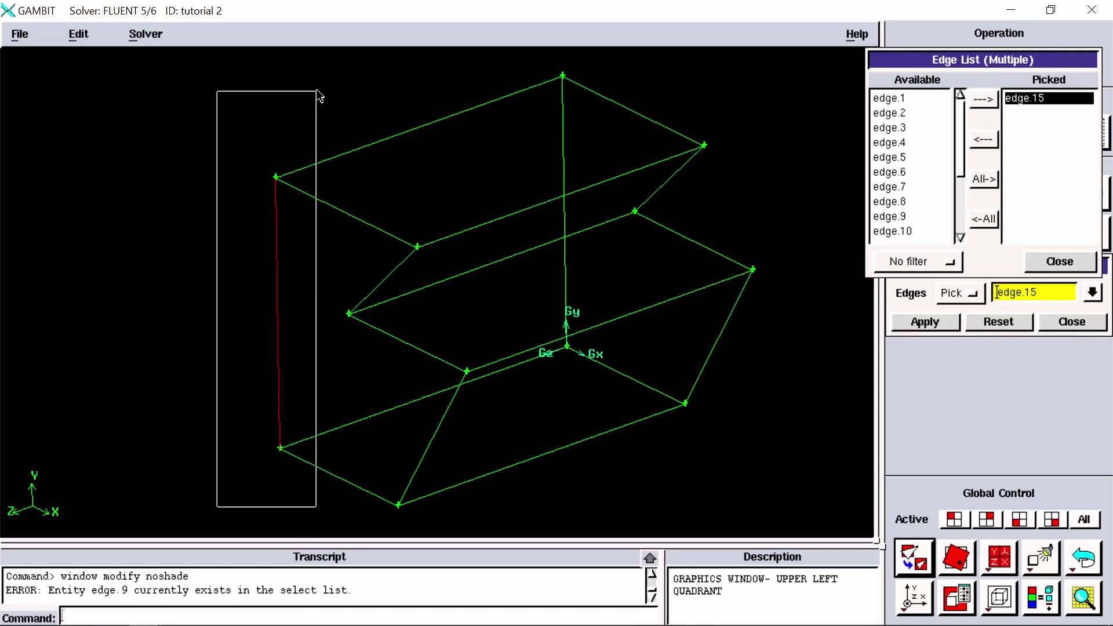
shift+drag(318, 96, 317, 95)
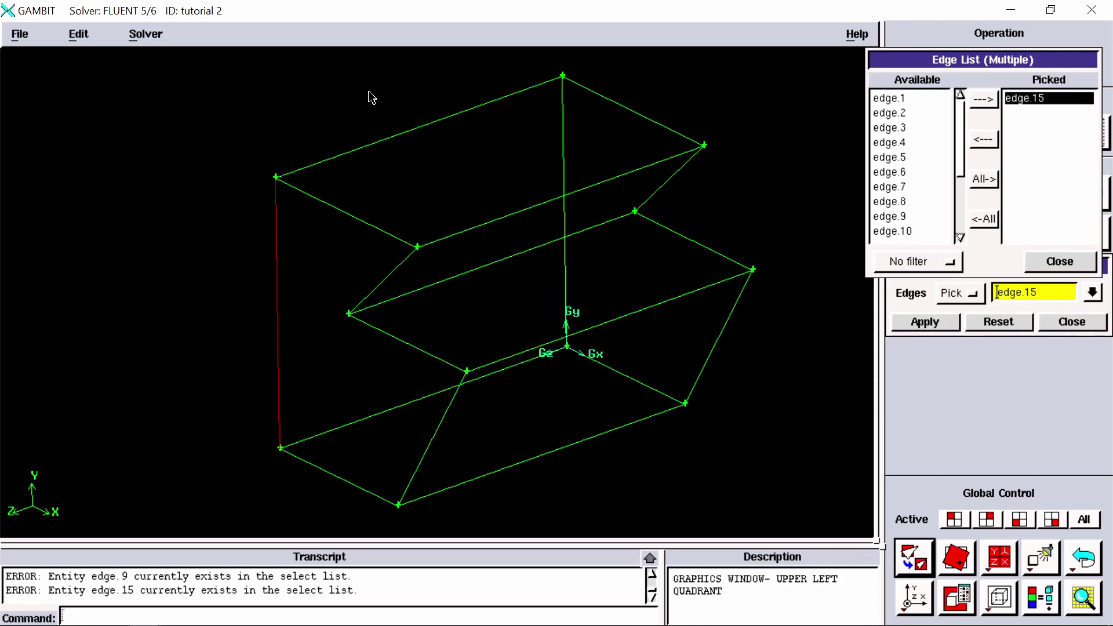
shift+drag(392, 70, 667, 123)
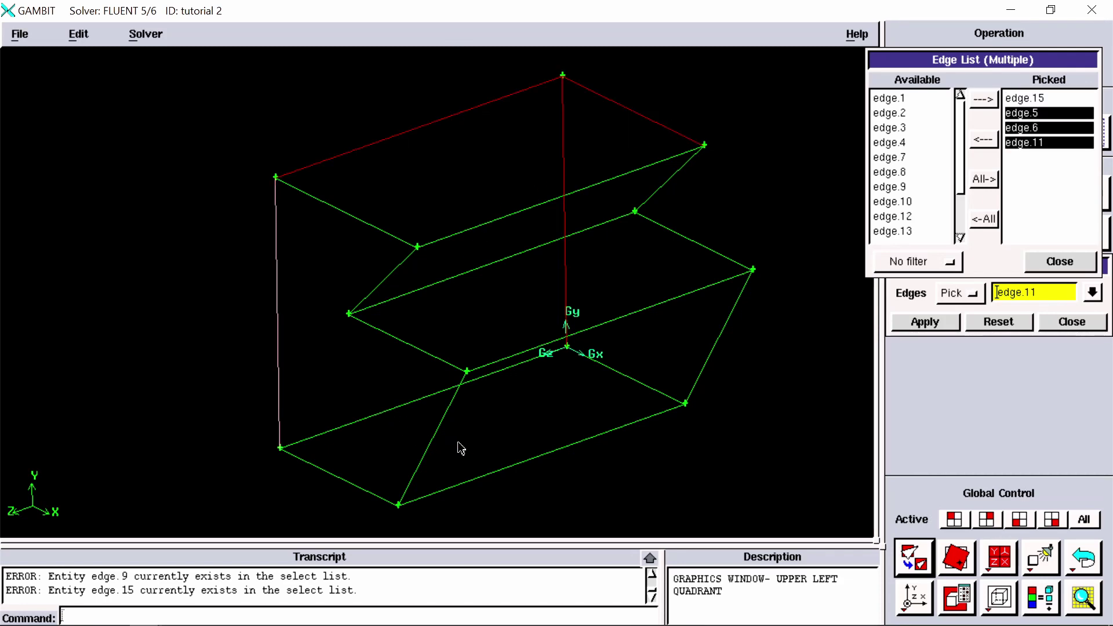
Pick all edges of the volume at once and clear the list, and do the same with a box-pick of edge.15 alone
click(991, 183)
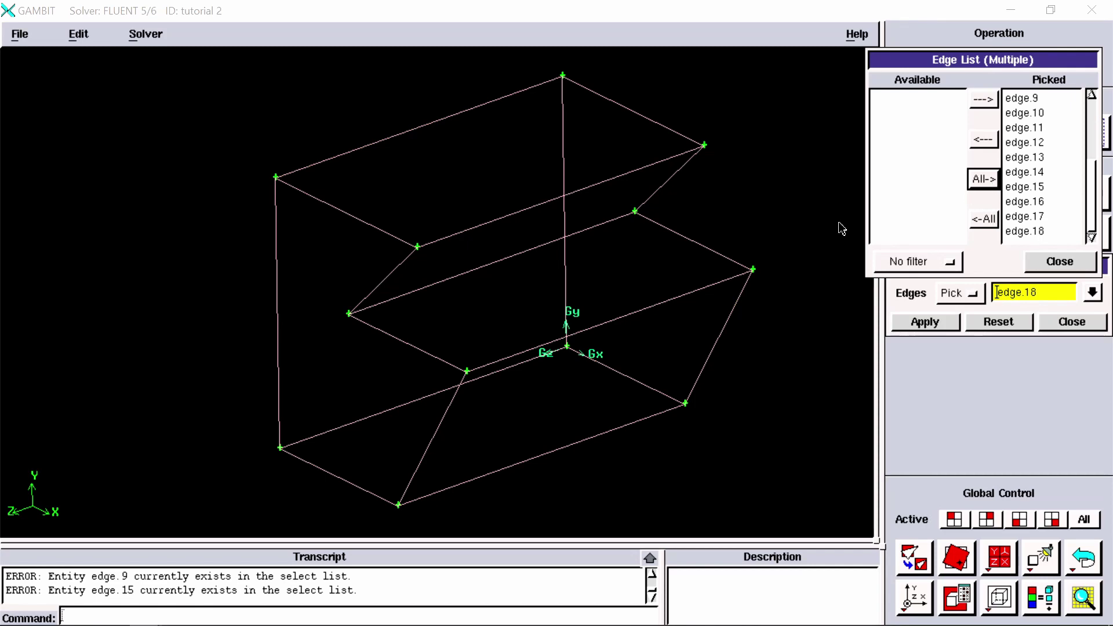
click(986, 219)
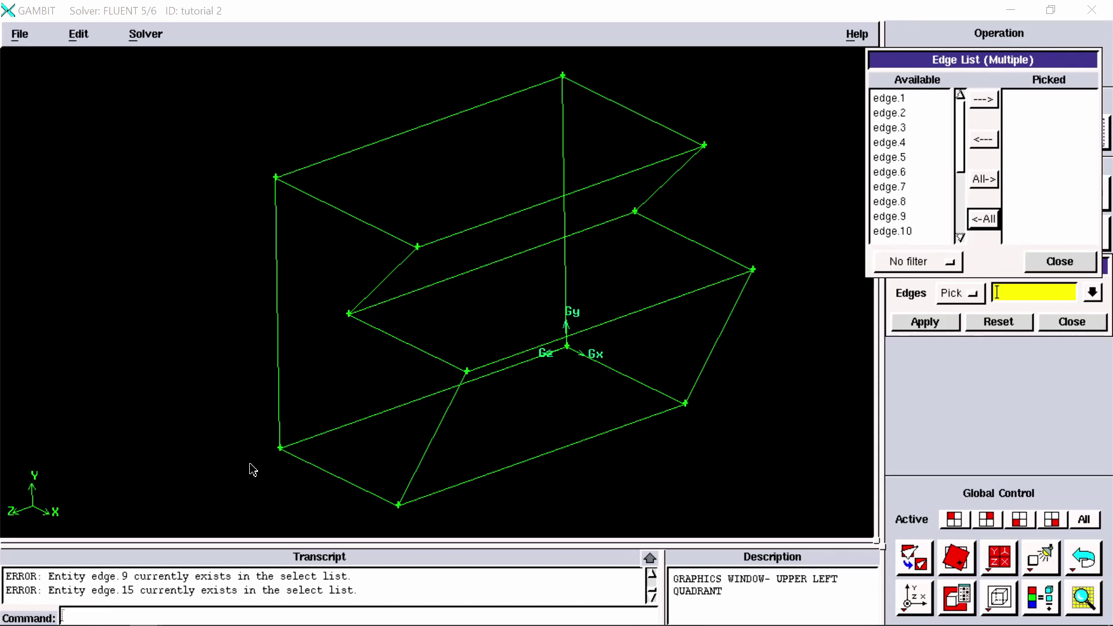
shift+drag(250, 469, 299, 151)
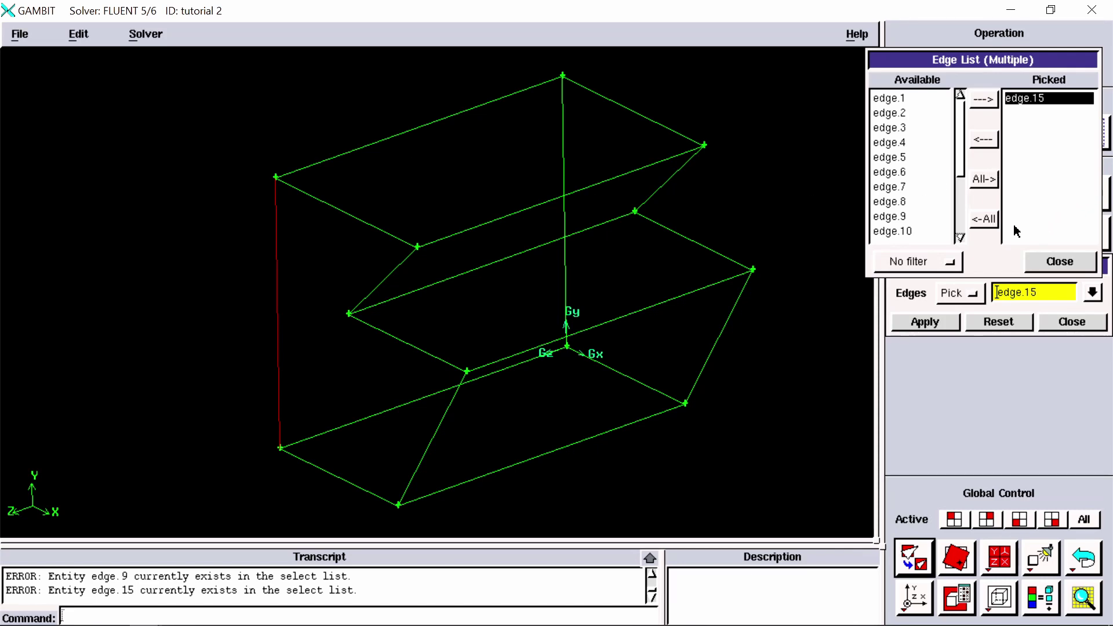
click(981, 223)
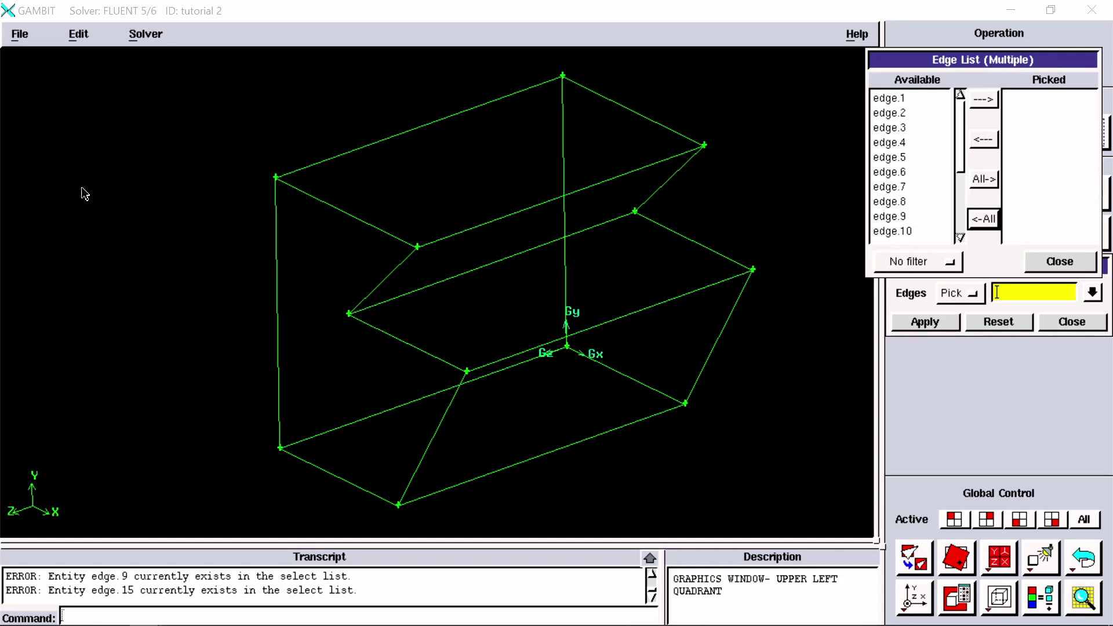
Pick edge.15, edge.18, edge.11, edge.5 and edge.6 individually in the graphics window and clear the picked list
shift+click(246, 111)
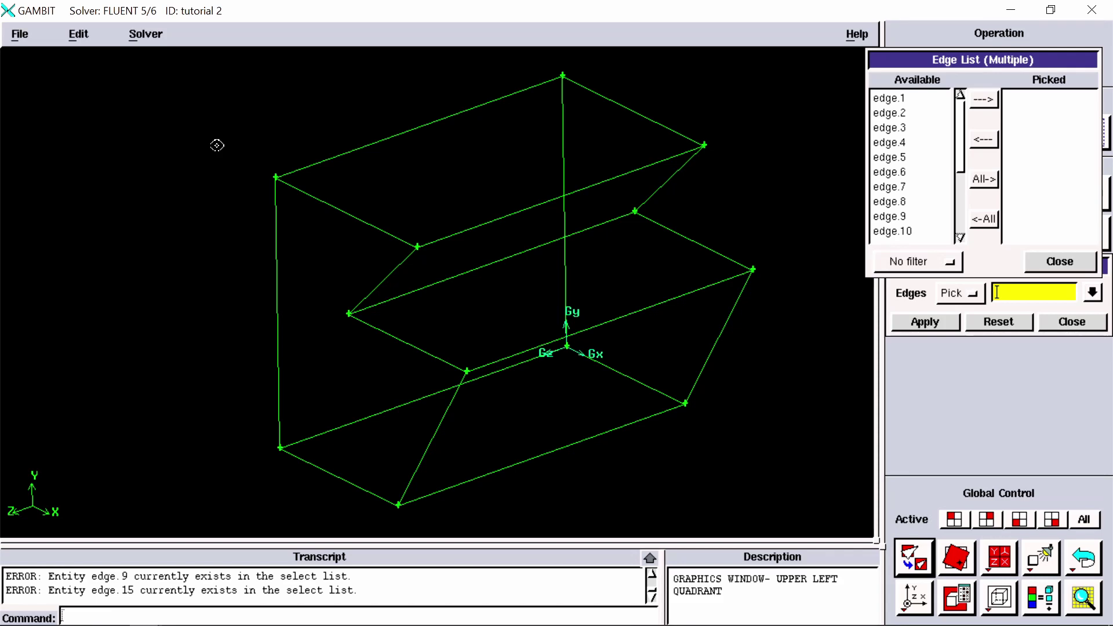
shift+click(278, 249)
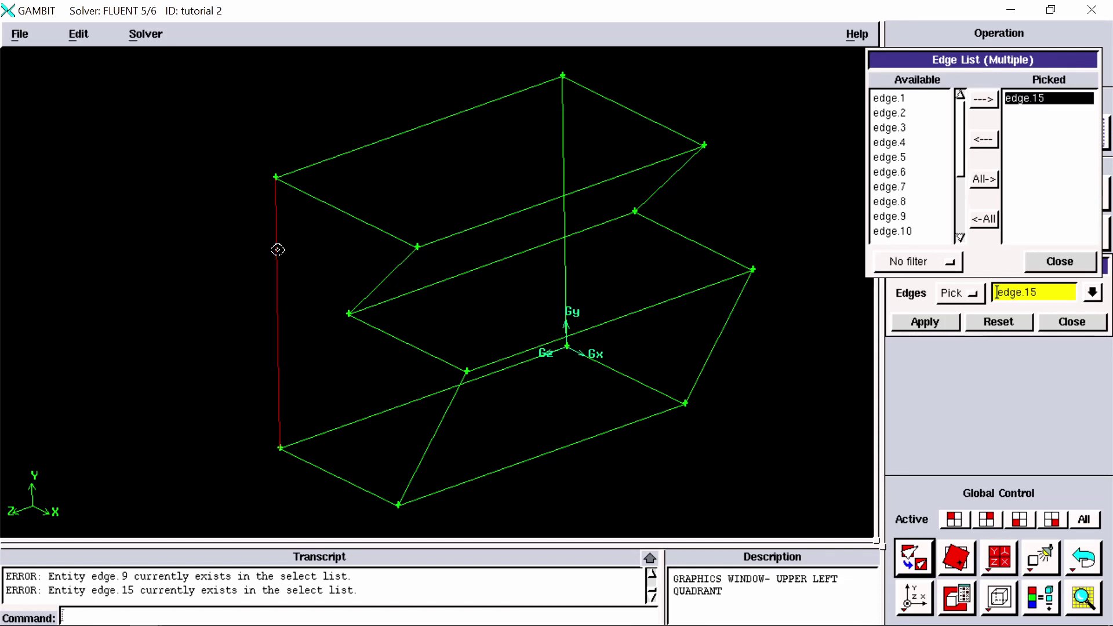
shift+click(317, 197)
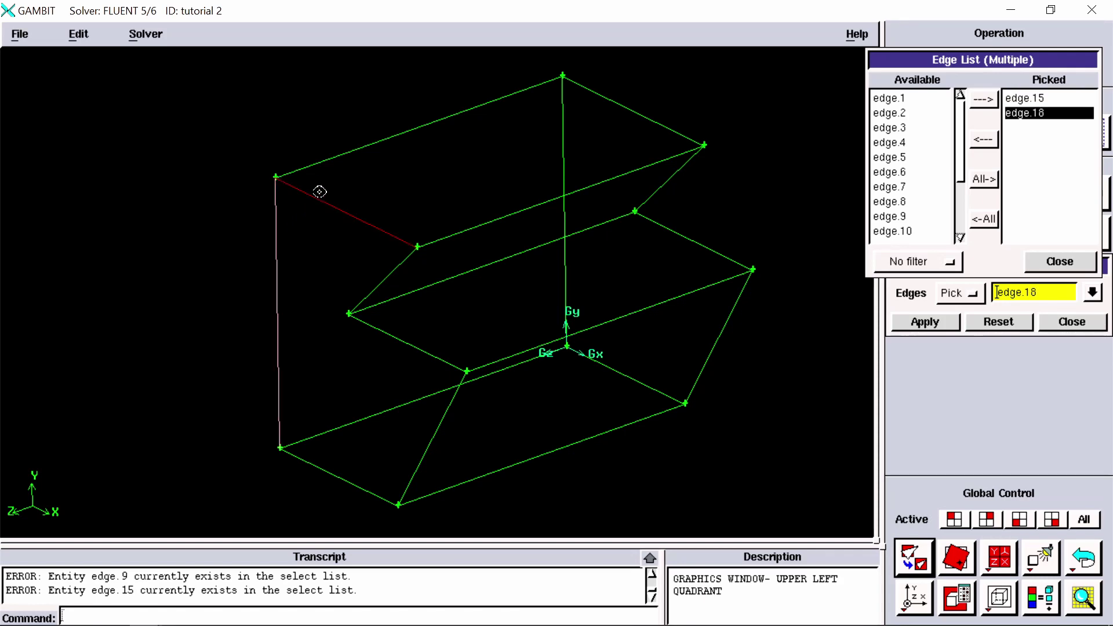
shift+click(318, 163)
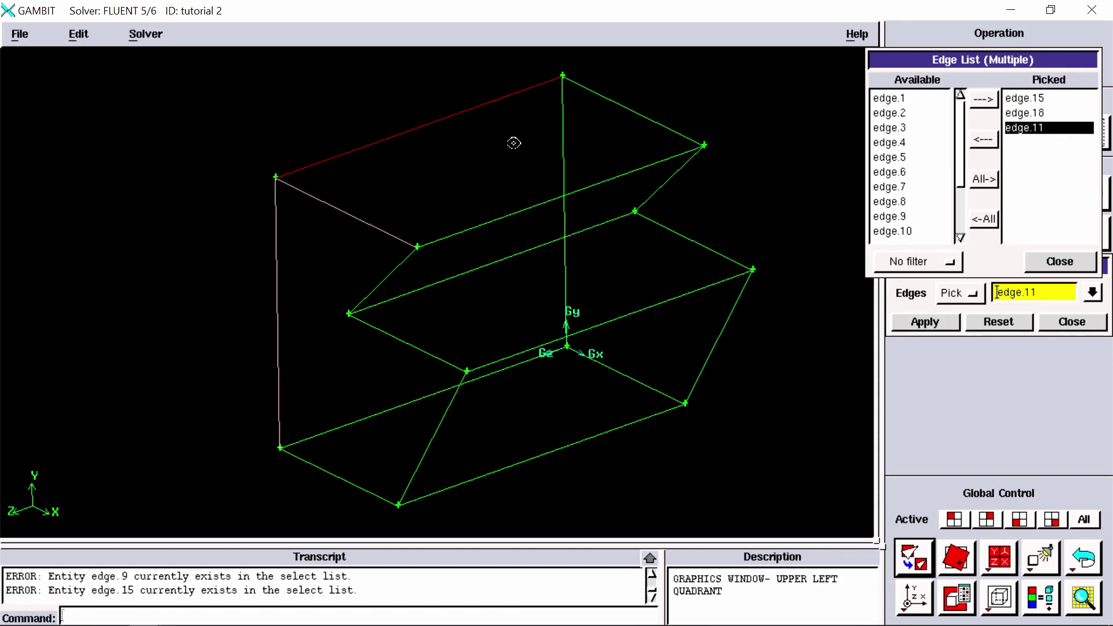
shift+click(627, 109)
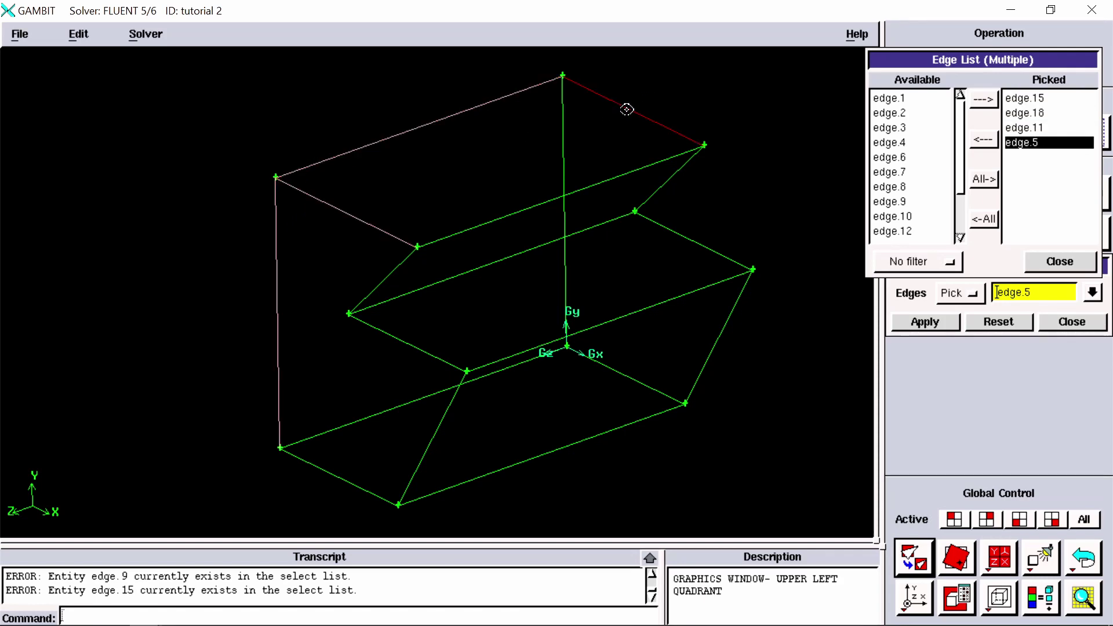
shift+click(564, 145)
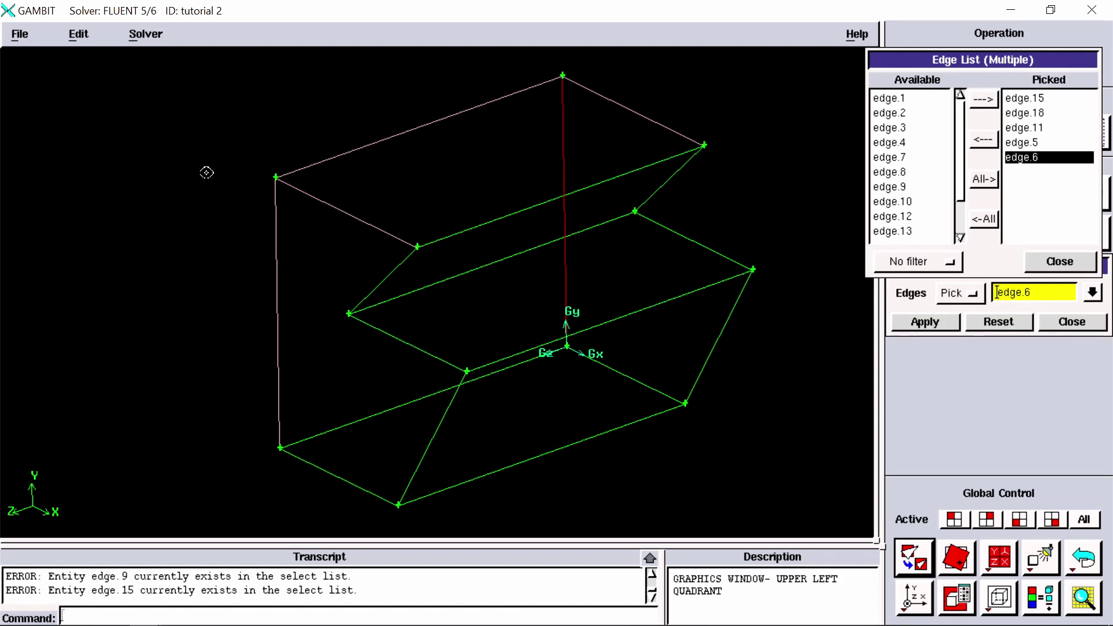
click(985, 219)
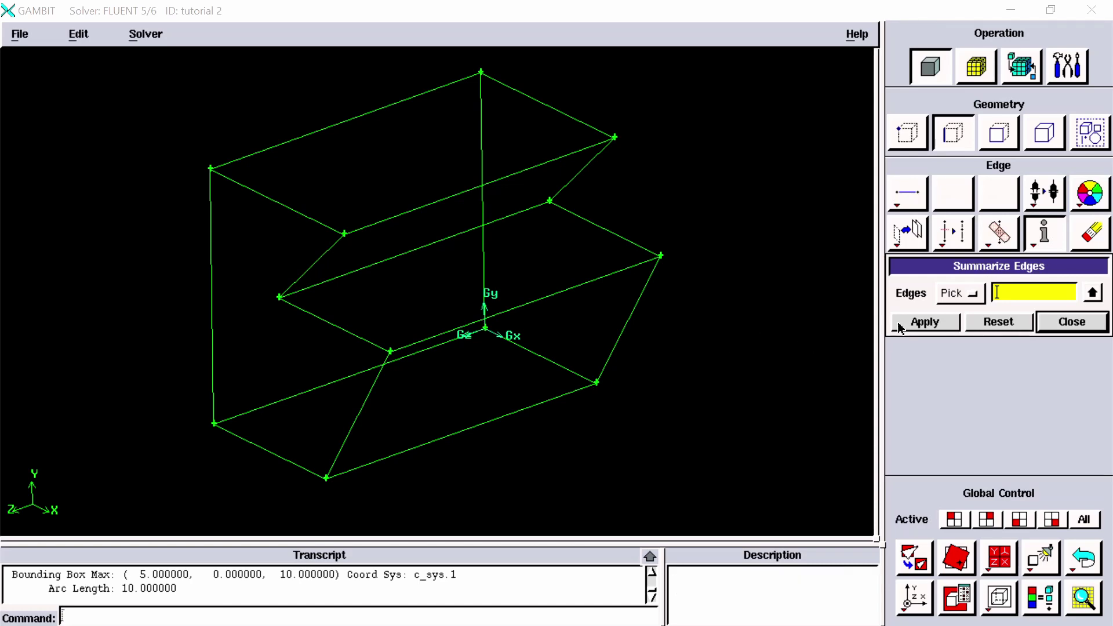
Summarize the lower depth edge, edge.8, and enlarge the transcript area to read its full report
click(1051, 232)
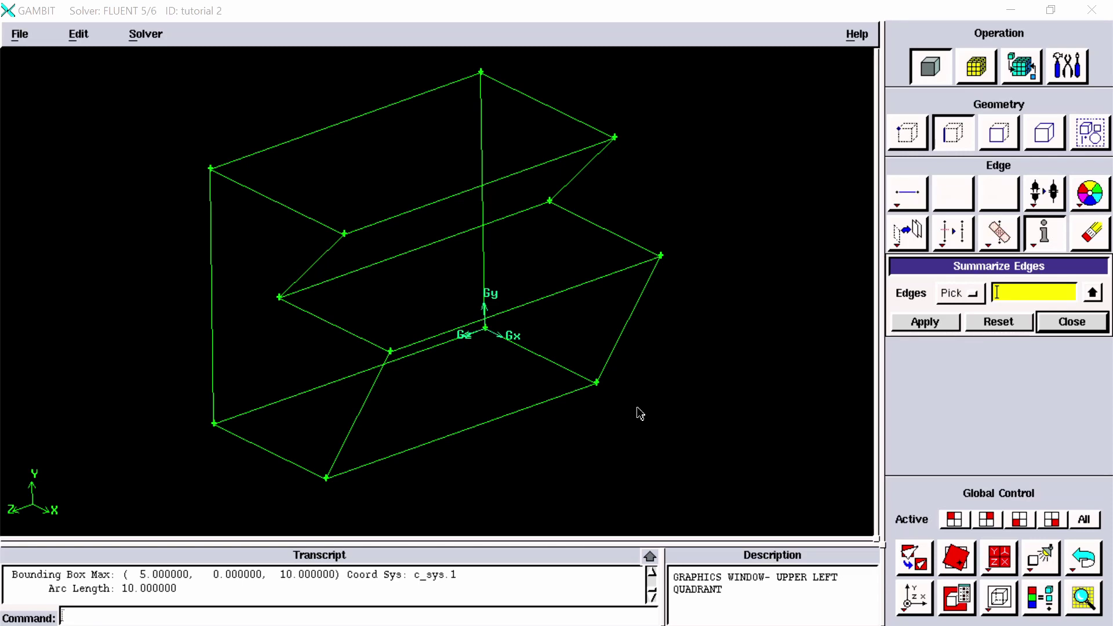
shift+click(511, 421)
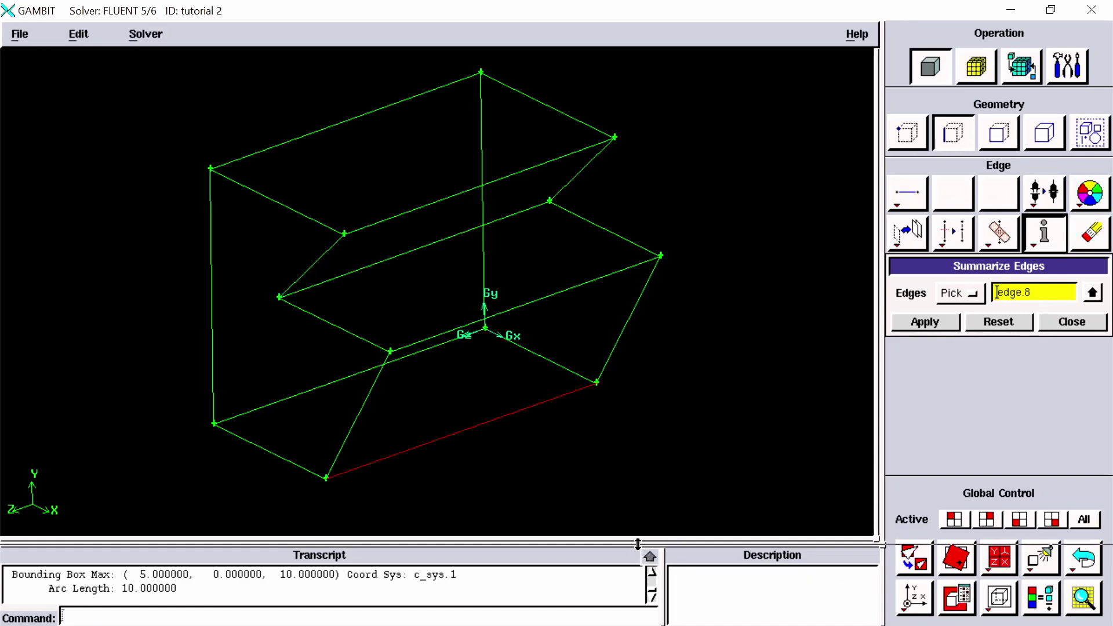
drag(649, 543, 647, 349)
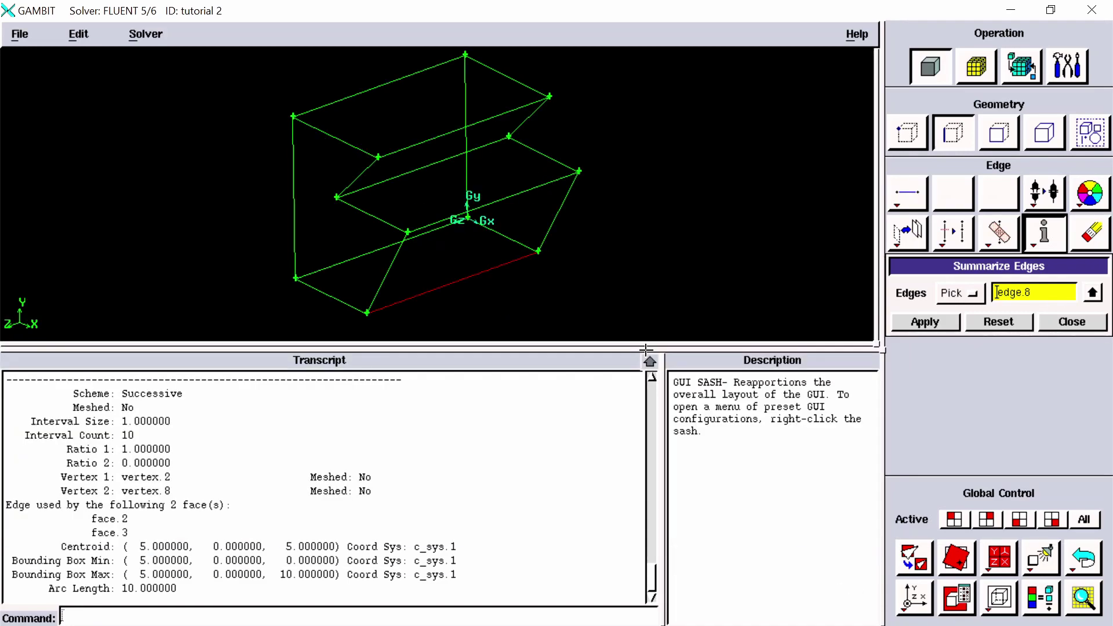
click(948, 325)
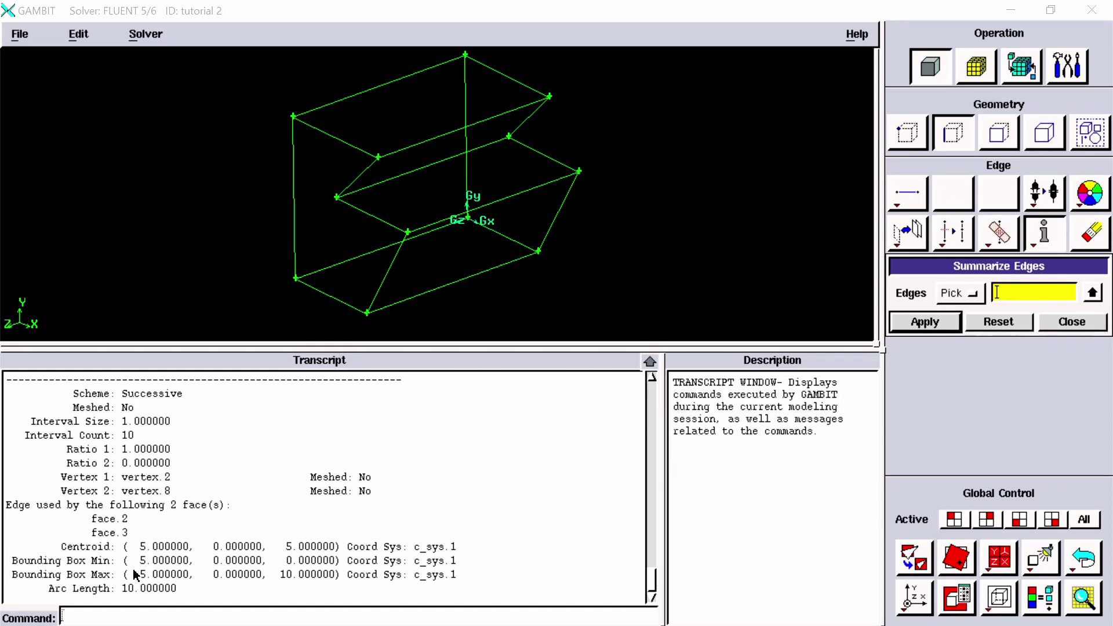
drag(466, 351, 478, 282)
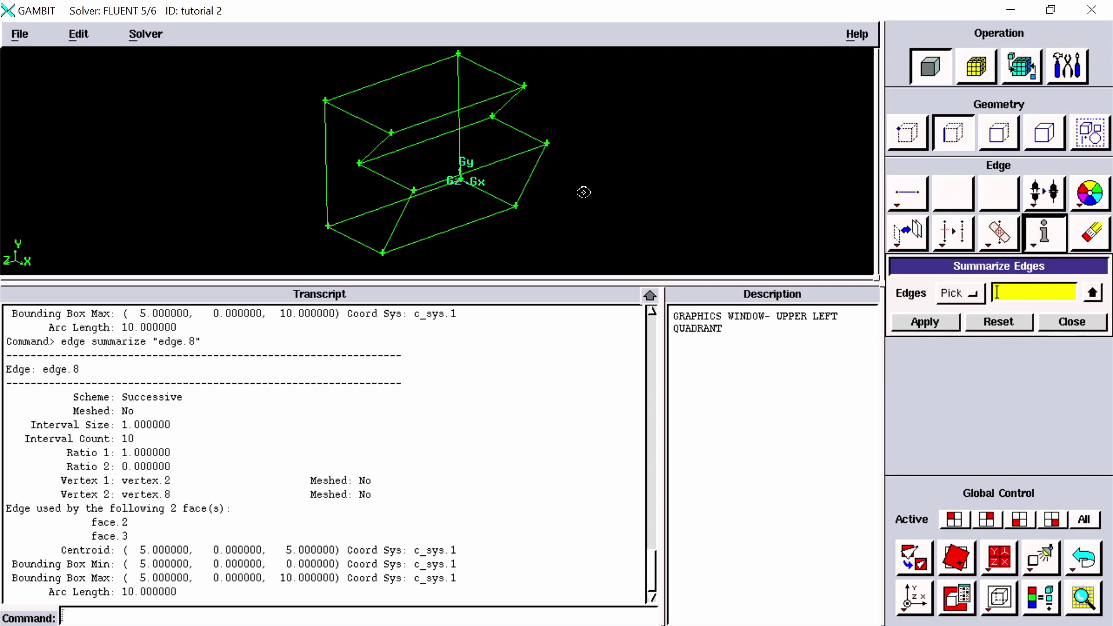
Summarize the front face's vertical edge, edge.15, by picking and applying it directly in the graphics window
shift+click(327, 189)
shift+right_click(583, 148)
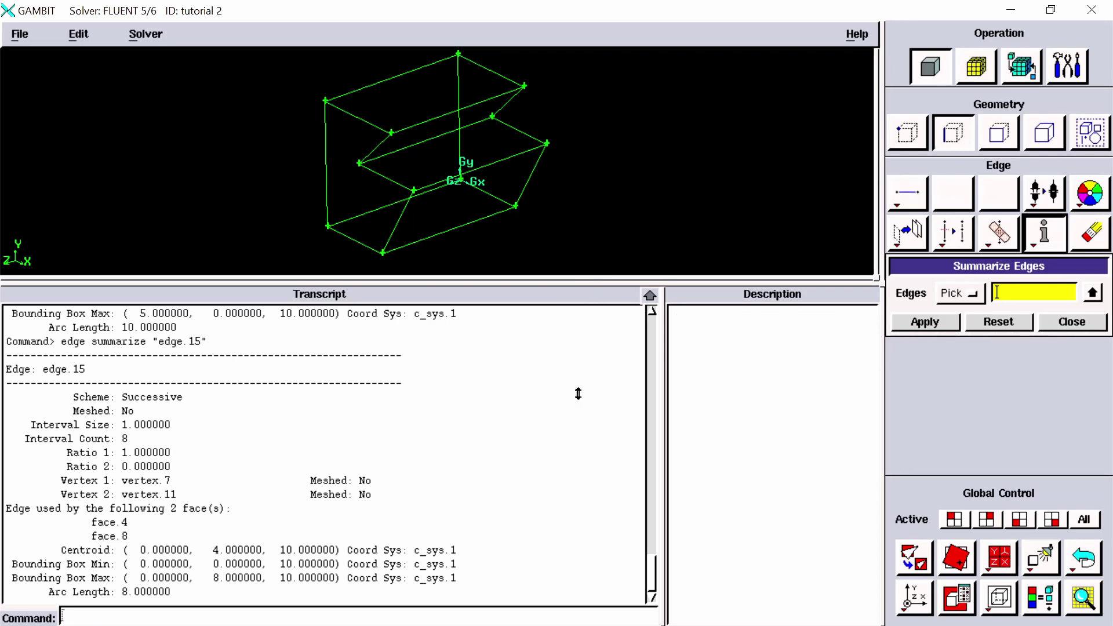
Shrink the transcript area to a few lines and show the whole volume in the front XY view
drag(578, 393, 567, 548)
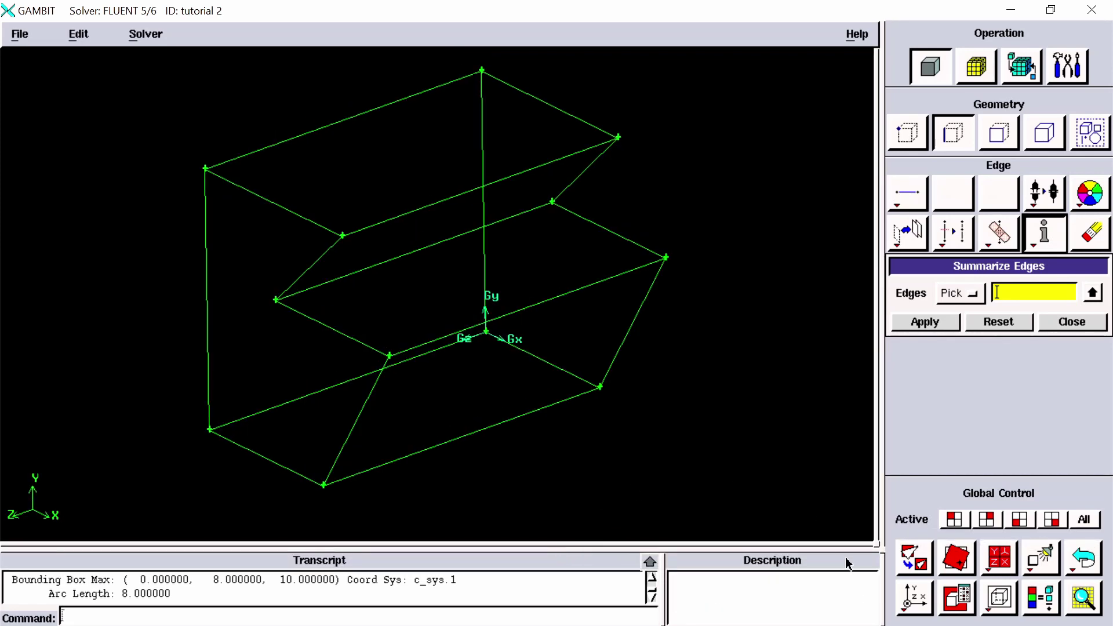
click(913, 558)
click(915, 597)
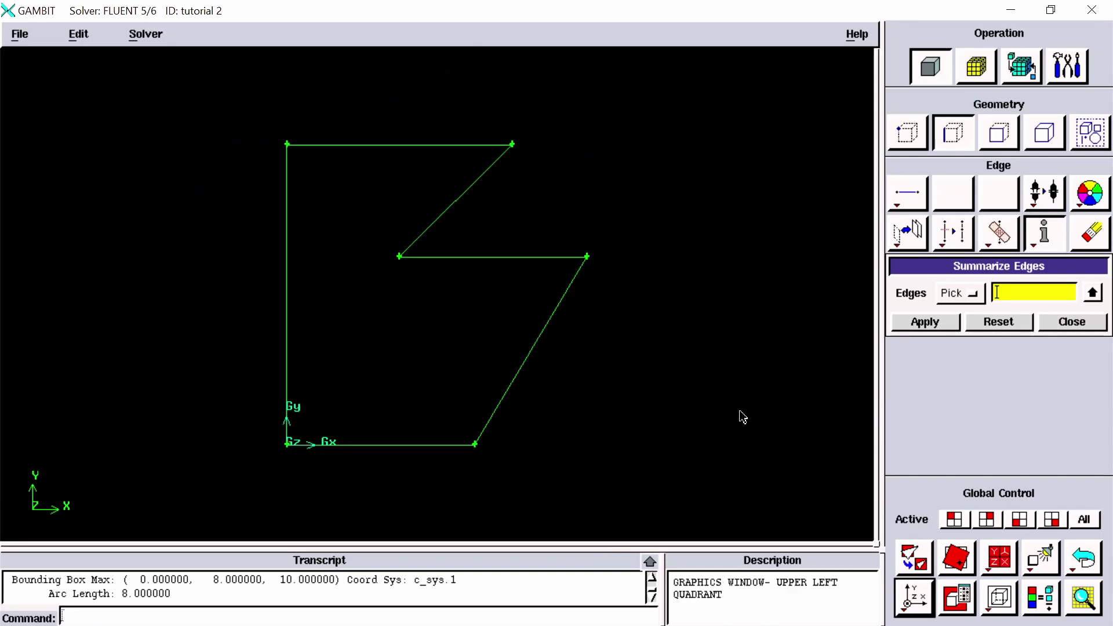